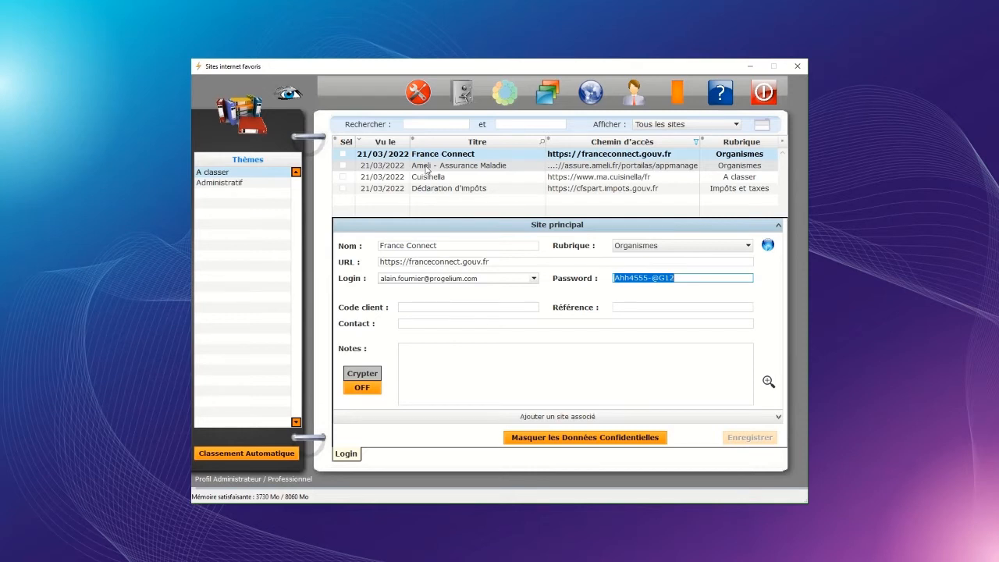
# Step: Open the Ameli - Assurance Maladie entry and focus its empty login field
pyautogui.click(426, 170)
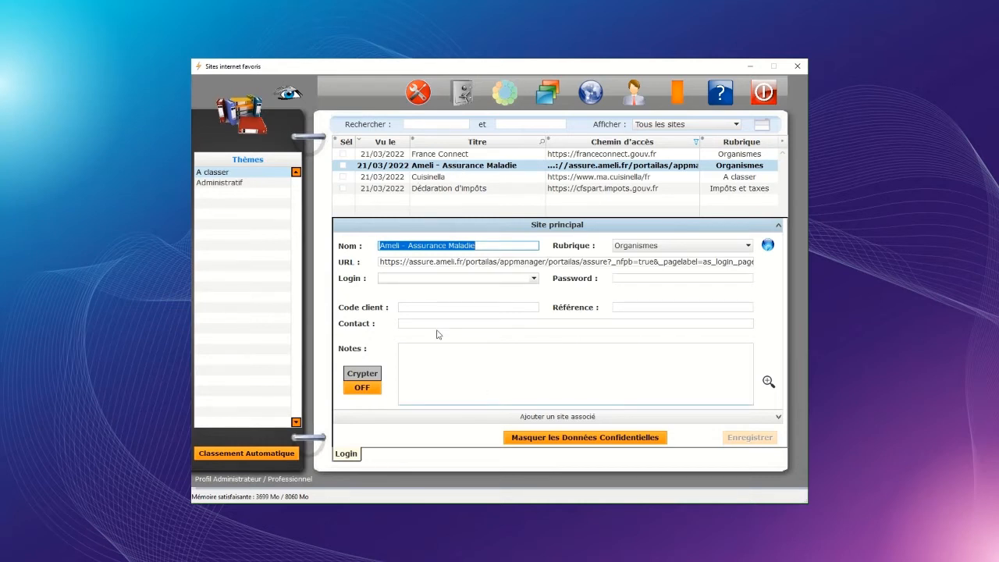
pyautogui.click(458, 278)
# Step: Fill the Ameli login and password using Utiliser France Connect and save the entry
pyautogui.rightClick(458, 278)
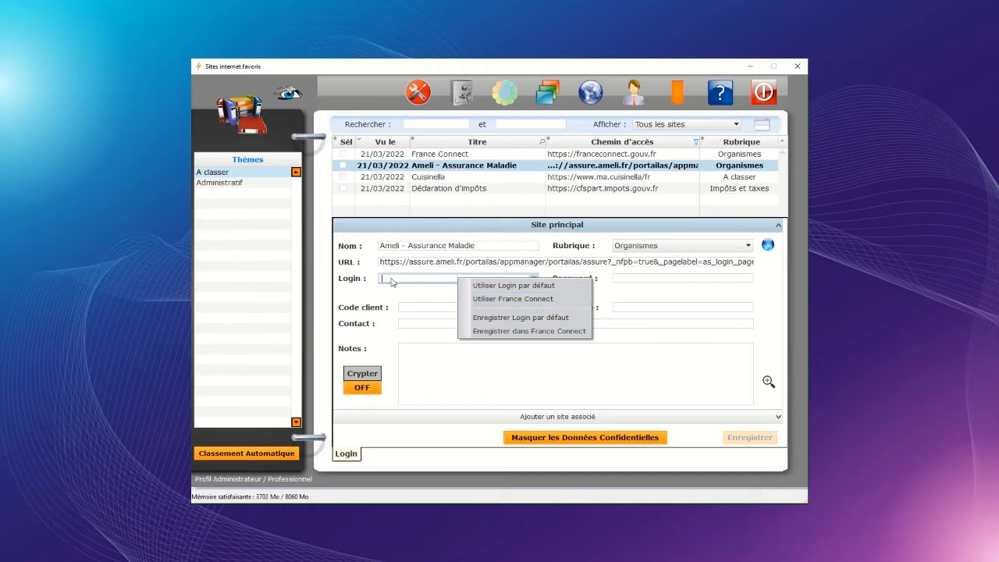
pyautogui.click(635, 282)
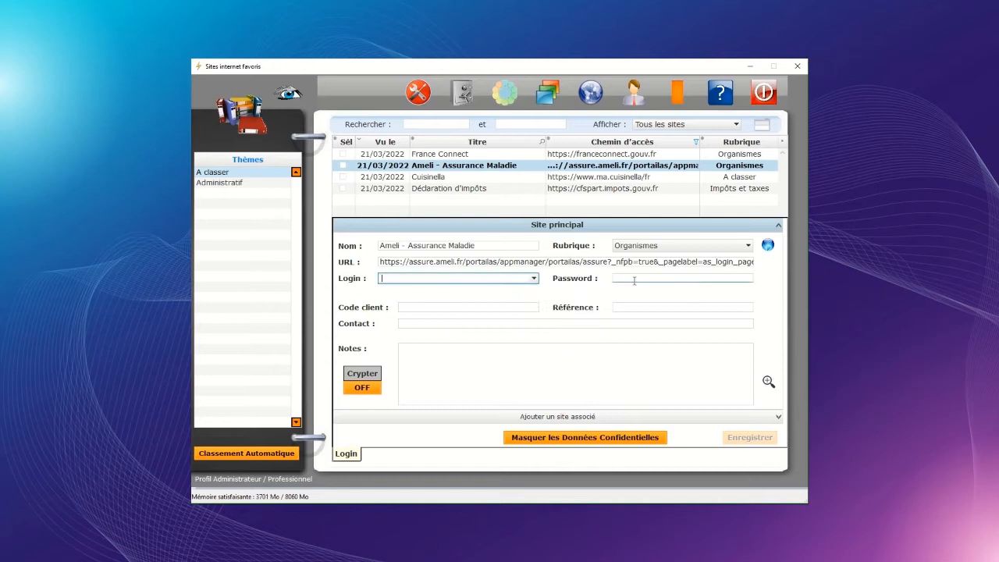
pyautogui.rightClick(446, 283)
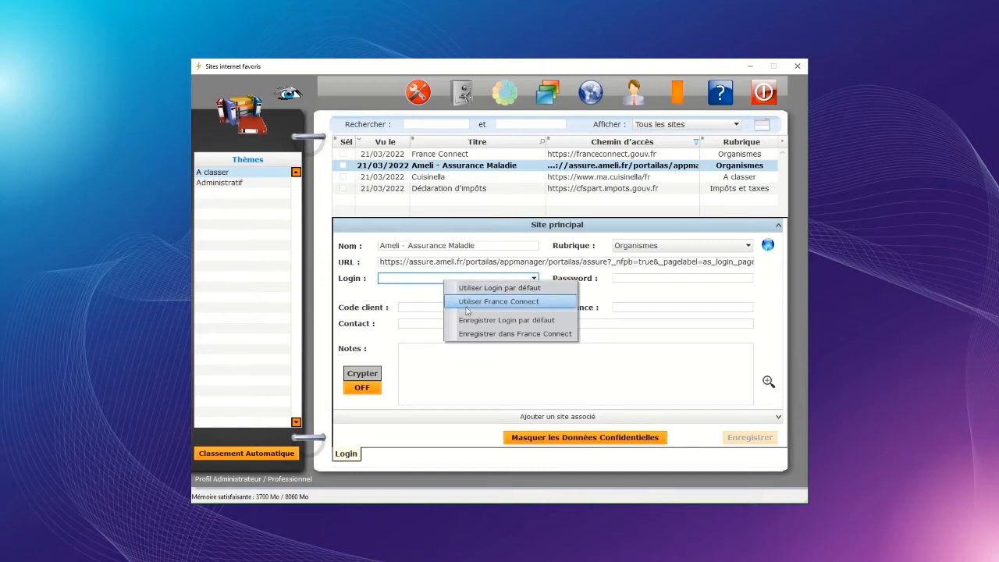
pyautogui.click(544, 305)
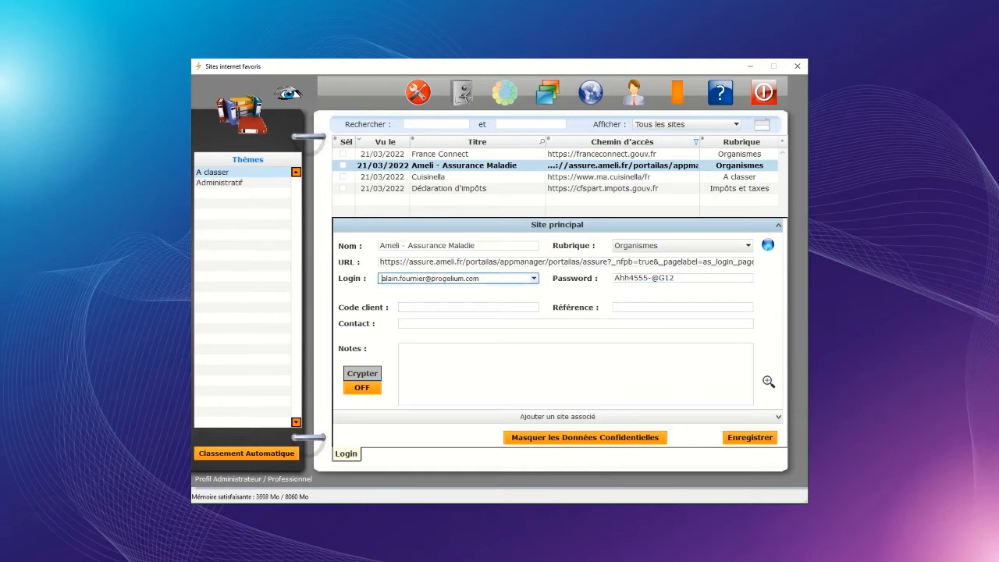
pyautogui.click(753, 437)
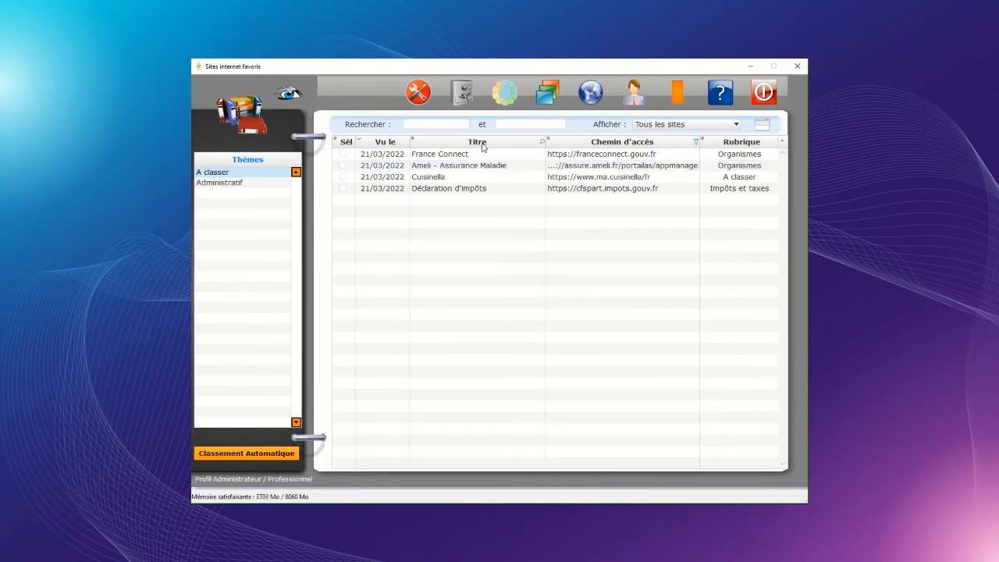
# Step: Give Cuisinella the second stored login and a new password, then save it
pyautogui.doubleClick(435, 180)
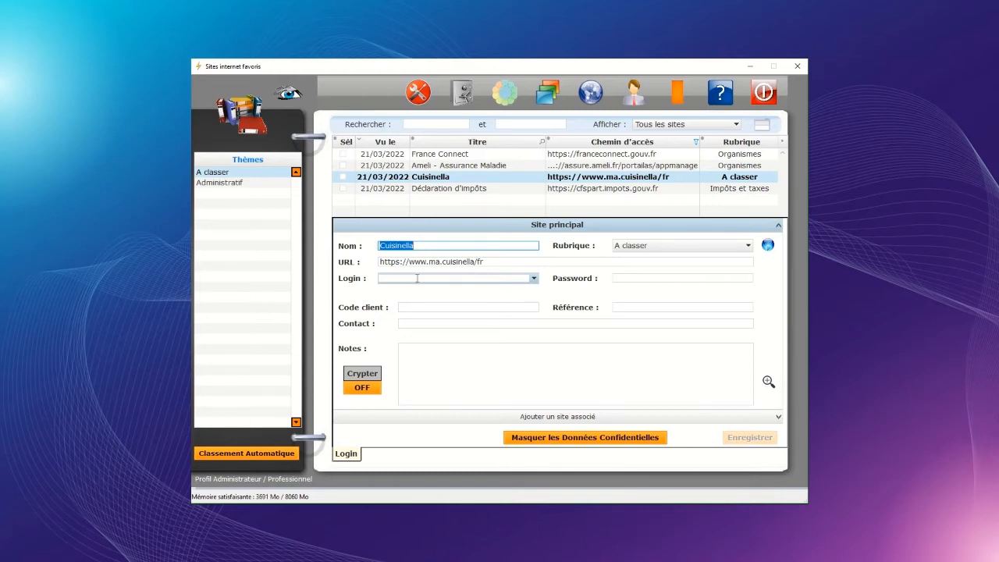
pyautogui.click(534, 280)
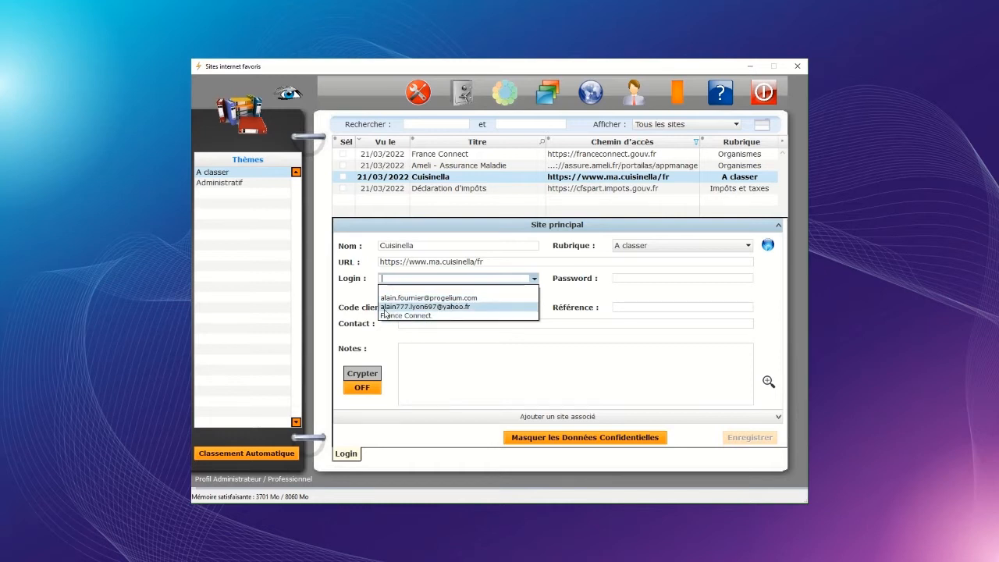
pyautogui.click(433, 307)
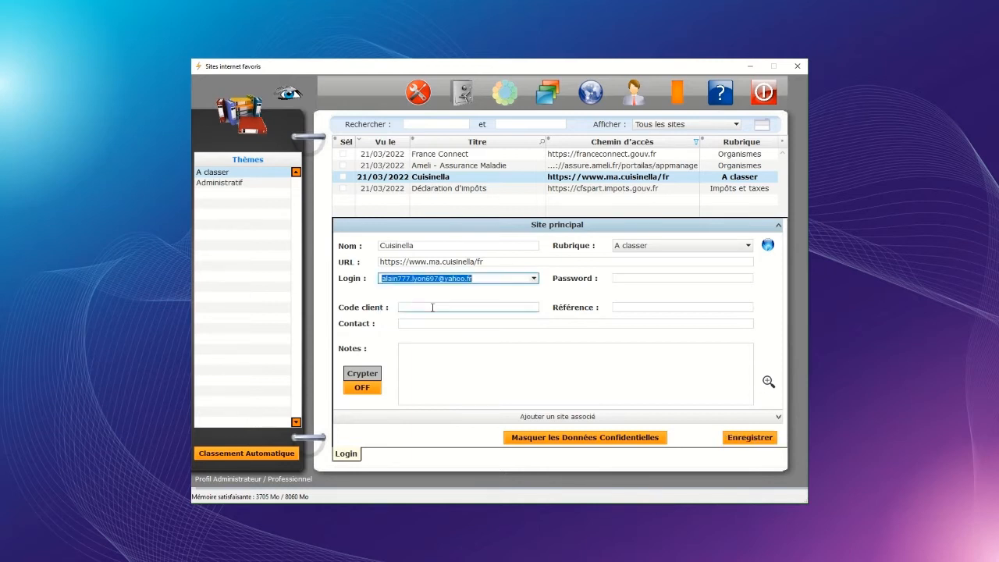
pyautogui.click(626, 277)
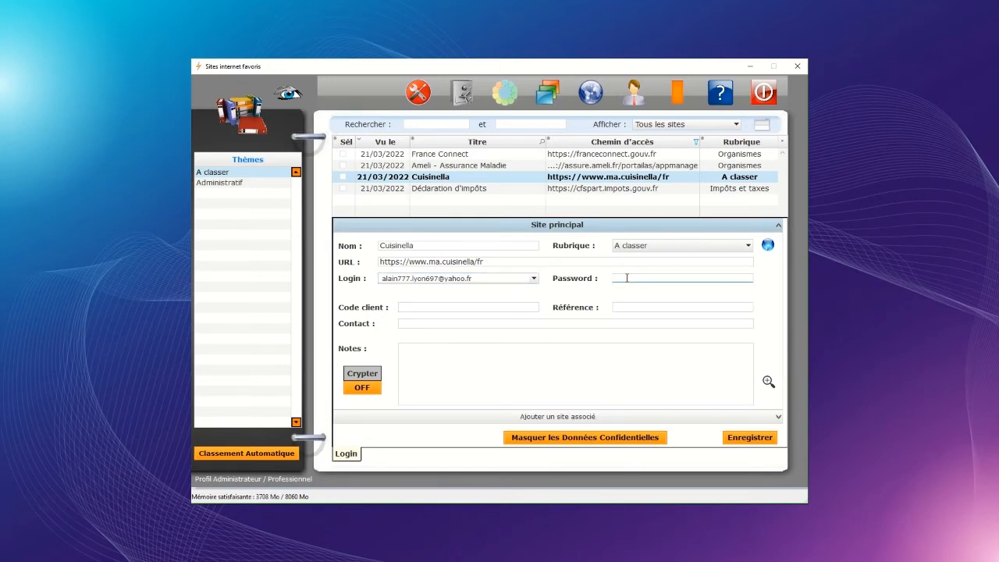
pyautogui.click(754, 439)
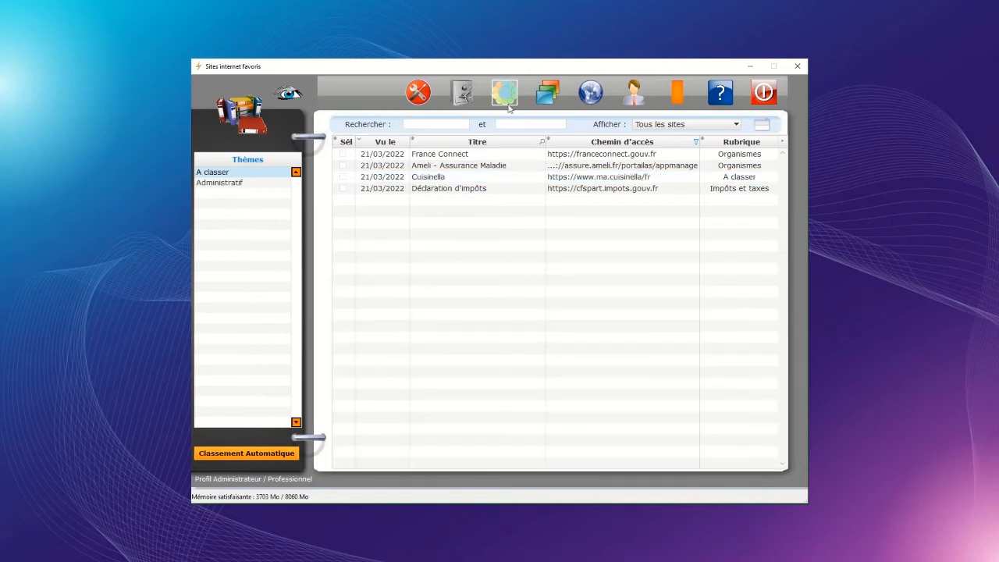
# Step: Store Cuisinella's password as the default password and create a blank Nouveau Site entry
pyautogui.doubleClick(436, 178)
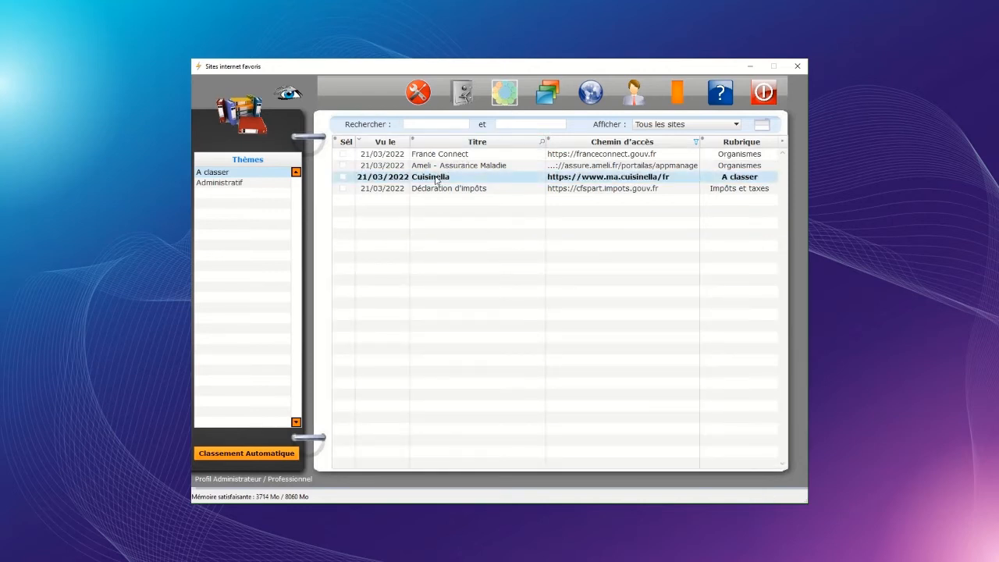
pyautogui.click(534, 279)
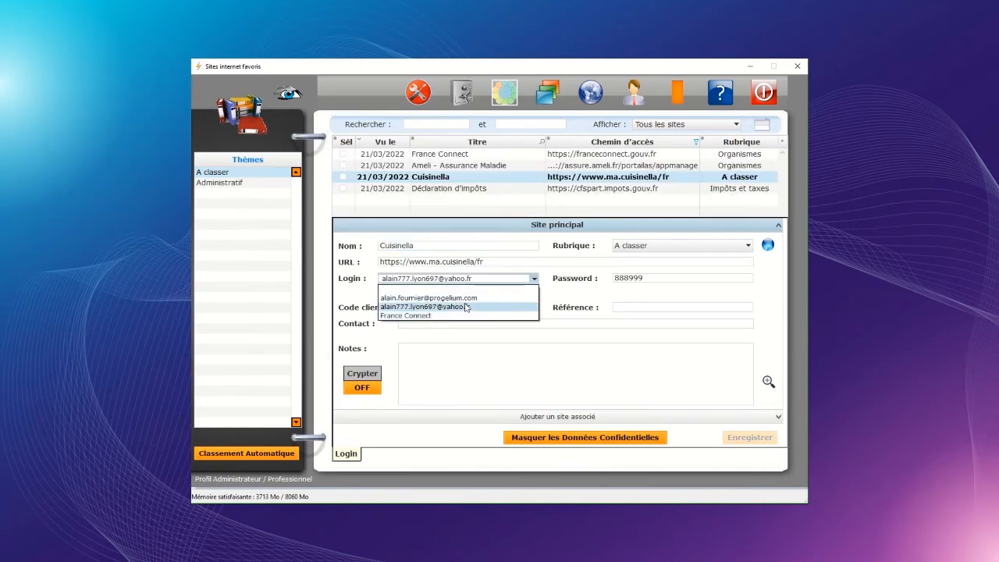
pyautogui.click(475, 279)
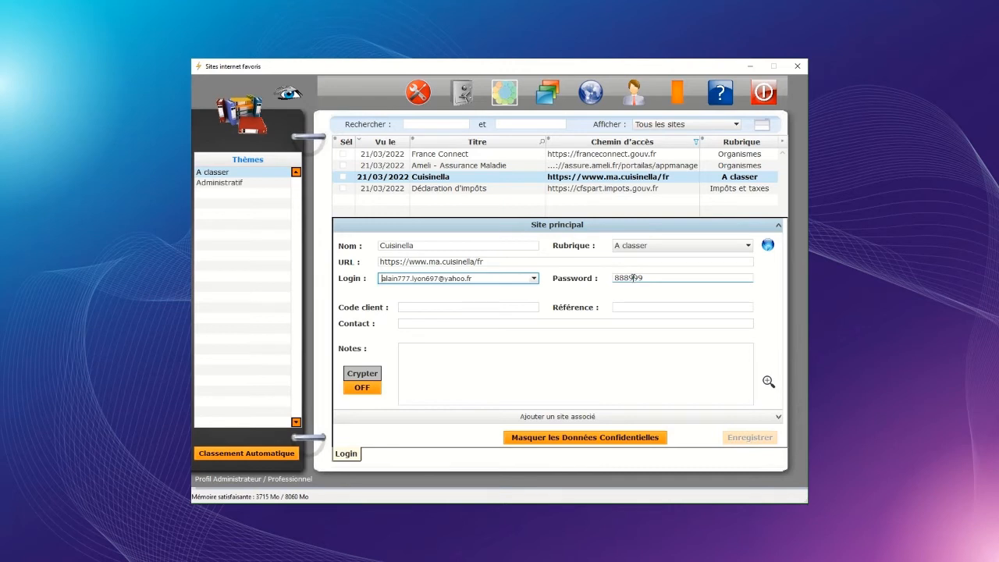
pyautogui.rightClick(634, 278)
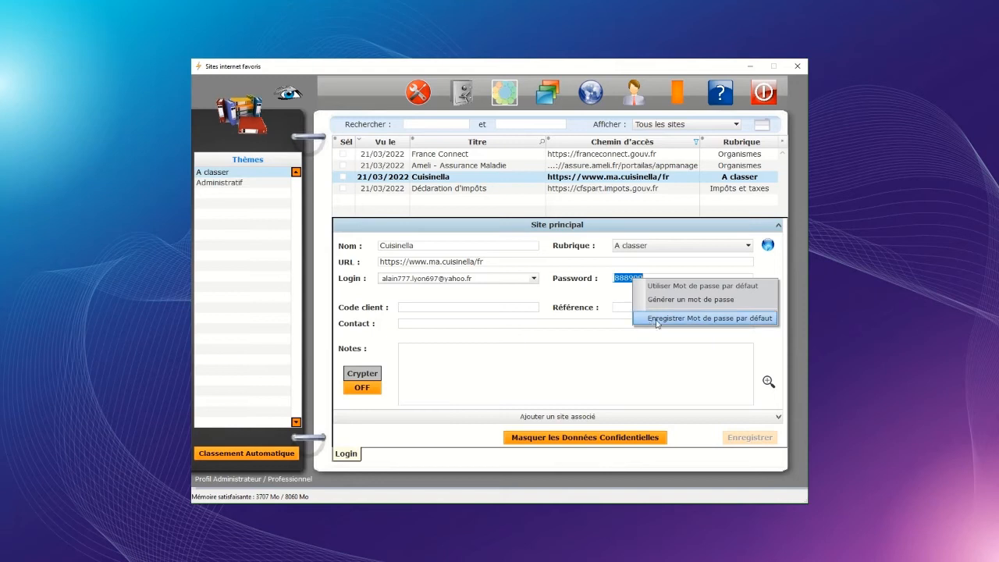
pyautogui.click(735, 319)
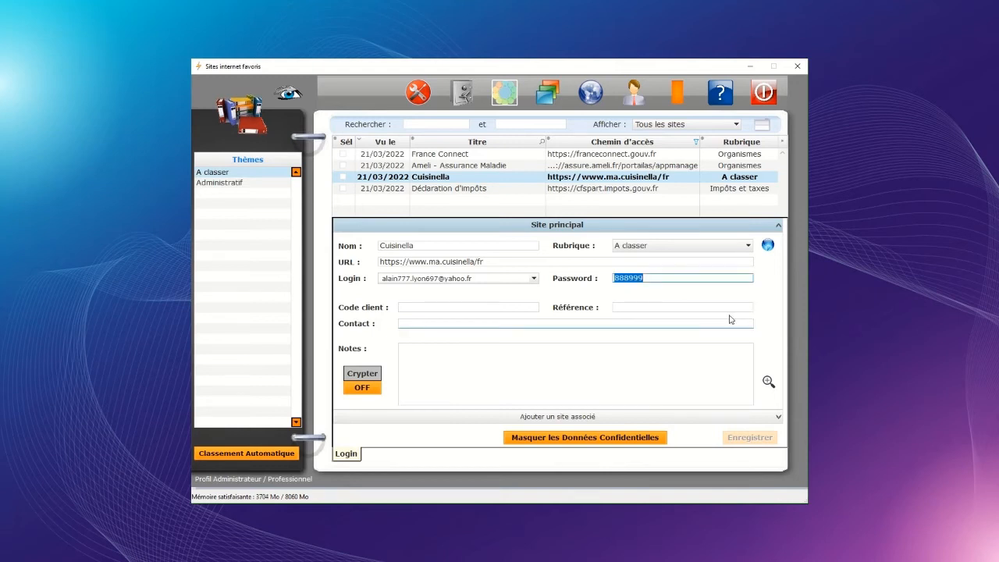
pyautogui.rightClick(434, 206)
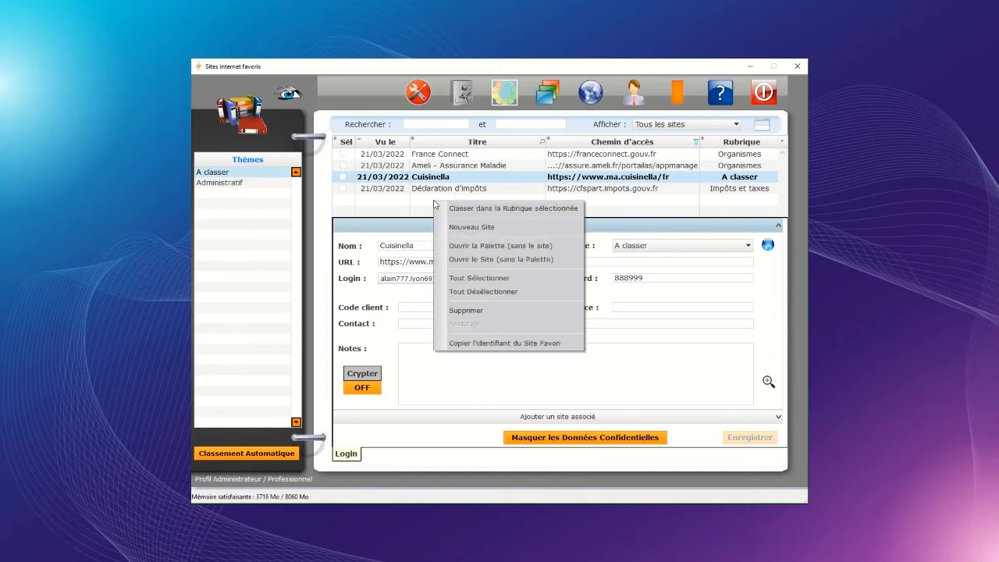
pyautogui.click(487, 232)
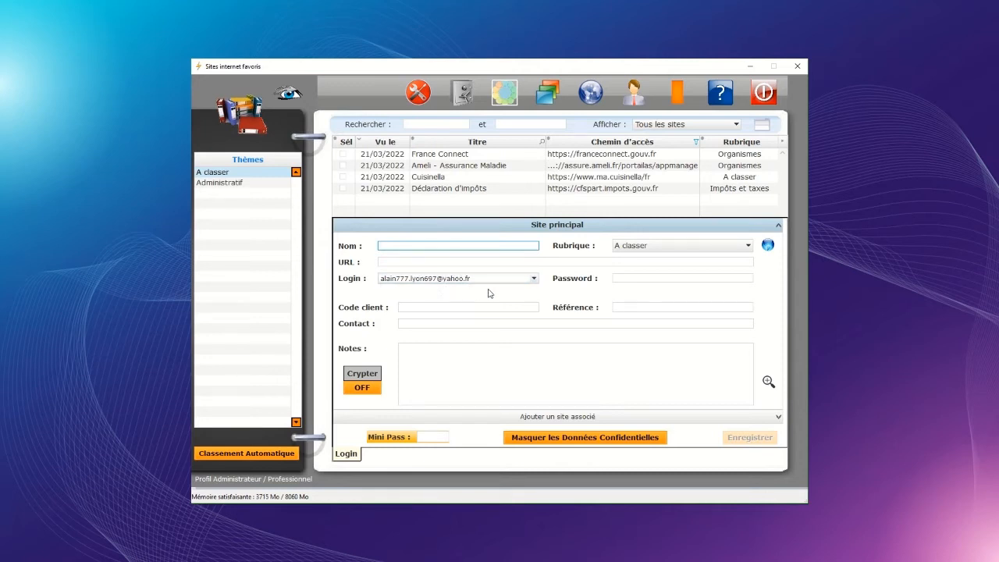
pyautogui.click(623, 280)
pyautogui.rightClick(629, 281)
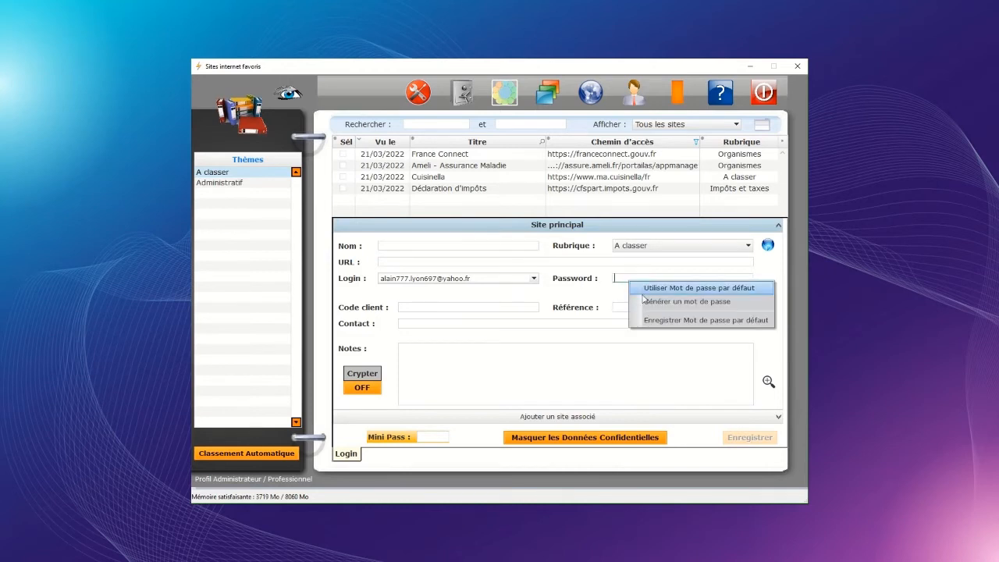
pyautogui.click(740, 289)
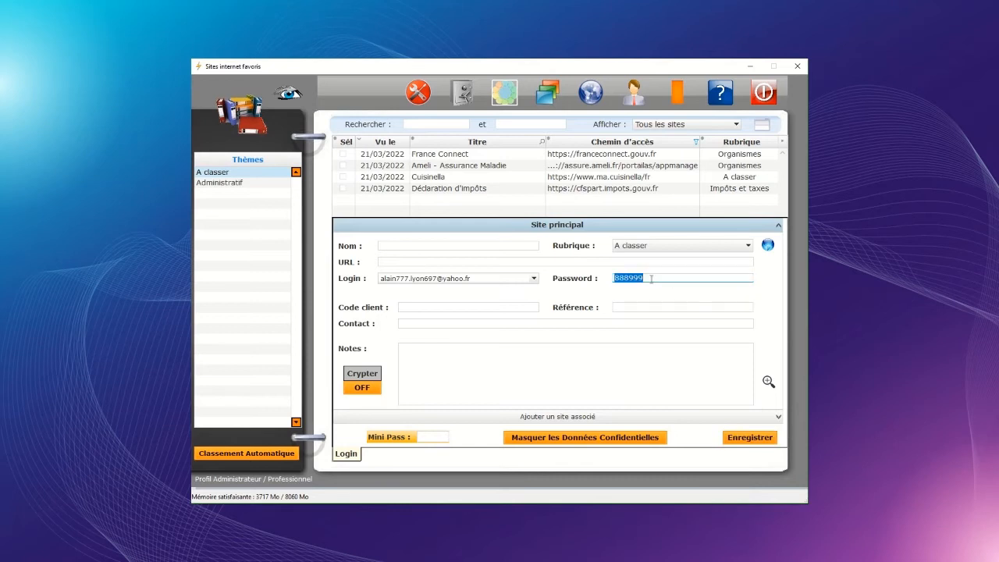
pyautogui.click(394, 246)
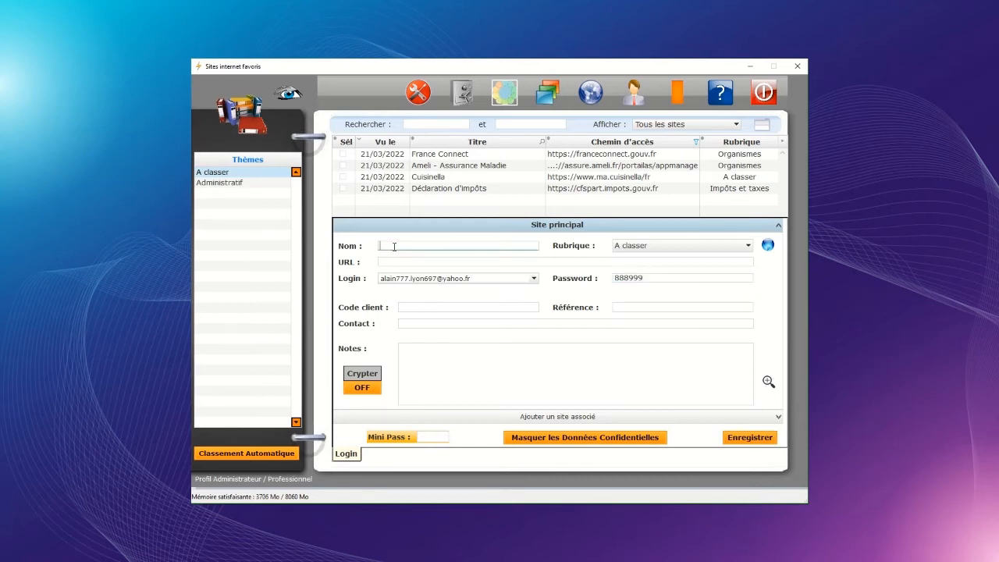
pyautogui.write('Fnai')
pyautogui.press('Tab')
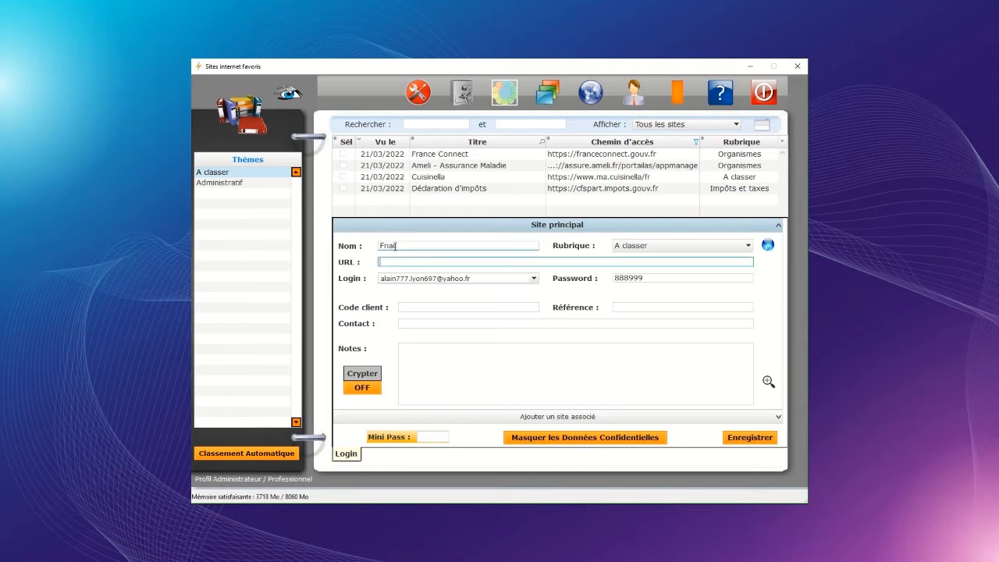
pyautogui.write('www.fnac.com')
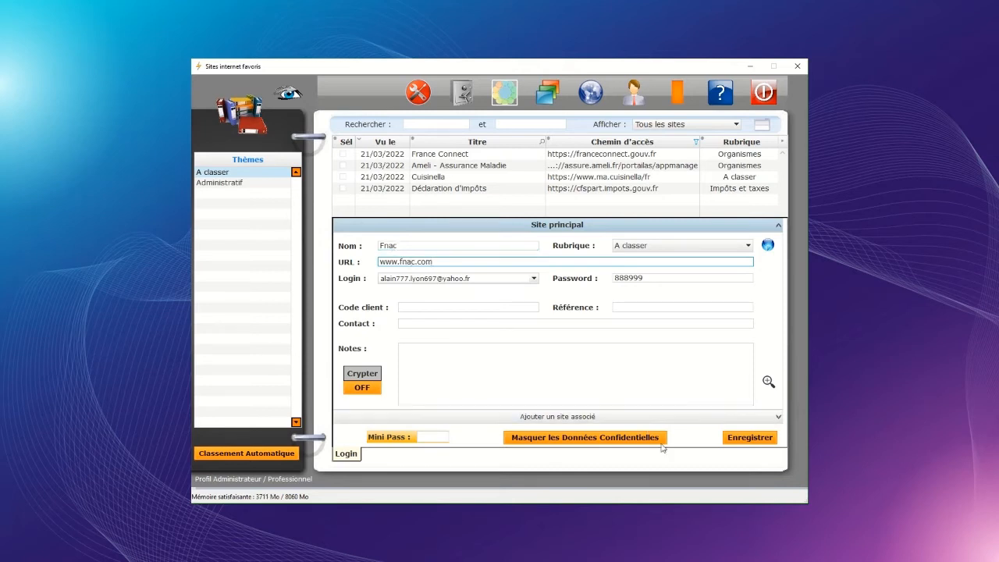
pyautogui.click(743, 440)
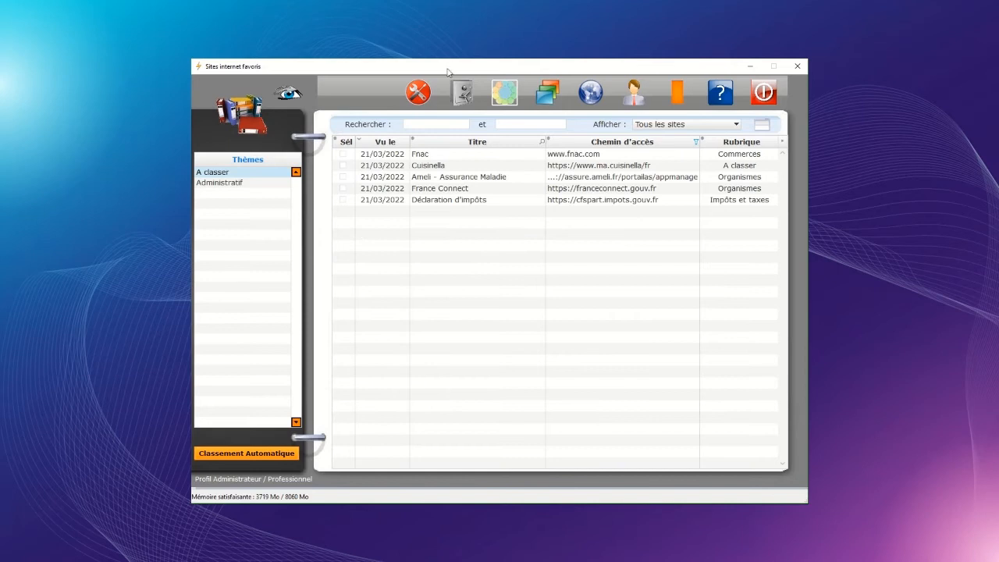
pyautogui.click(428, 157)
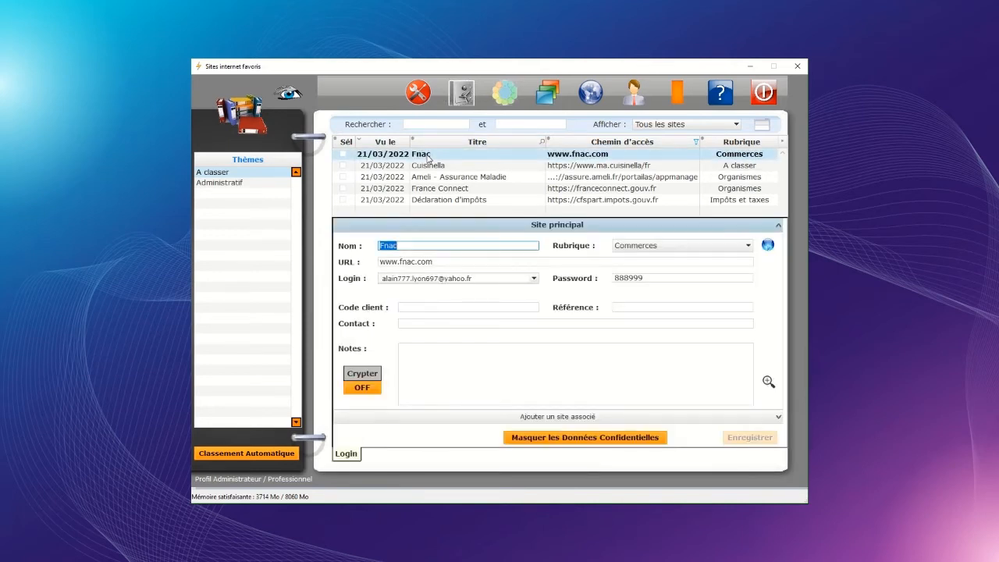
# Step: Generate a new Fnac password with Générer un mot de passe and delete two characters
pyautogui.rightClick(652, 279)
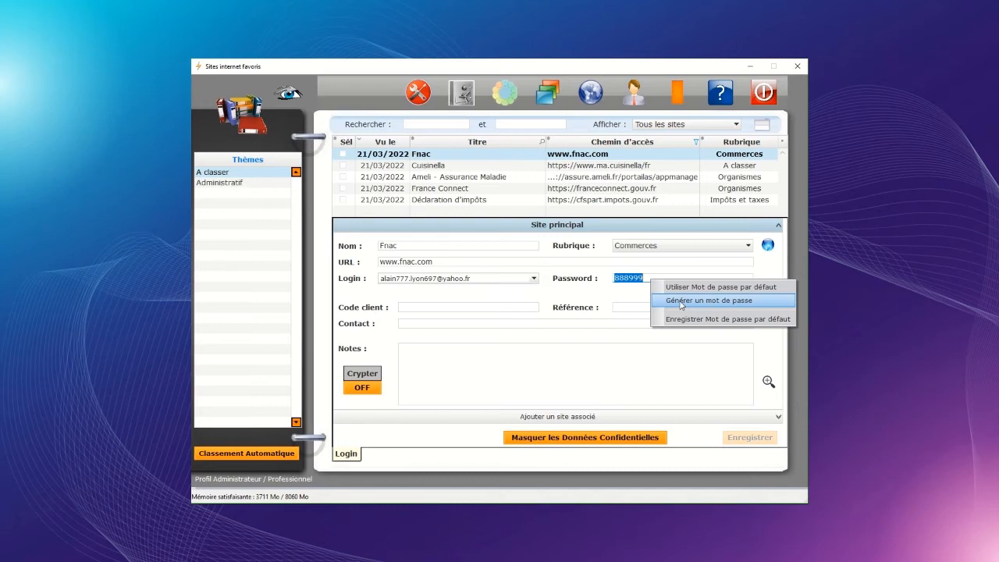
pyautogui.click(731, 305)
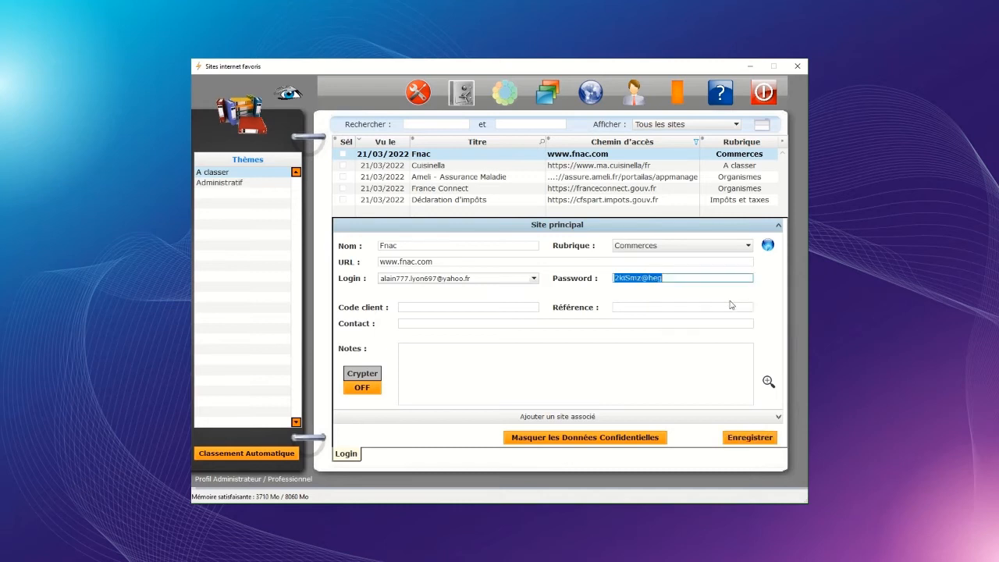
pyautogui.moveTo(663, 278); pyautogui.dragTo(597, 282)
pyautogui.click(684, 280)
pyautogui.rightClick(665, 279)
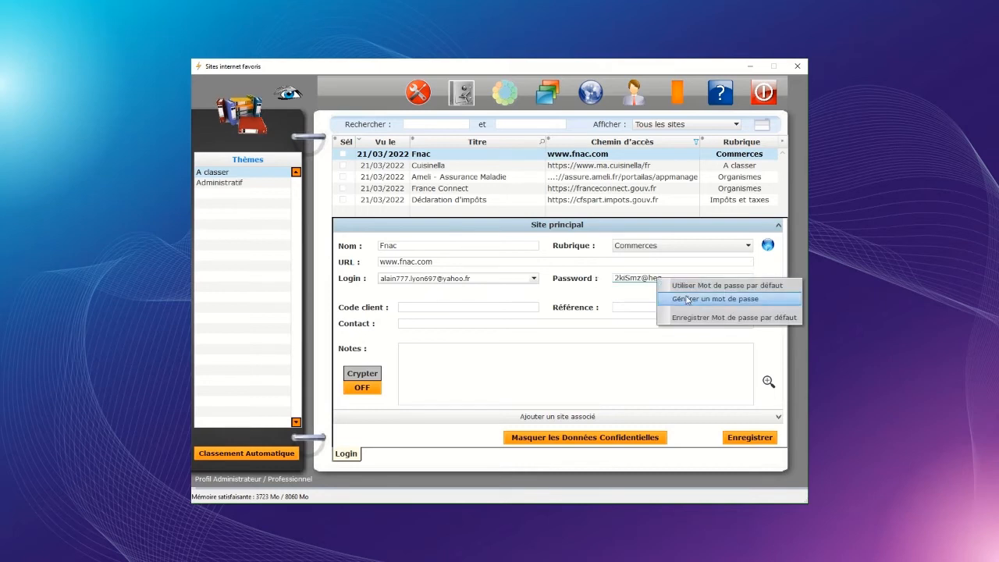
pyautogui.click(697, 300)
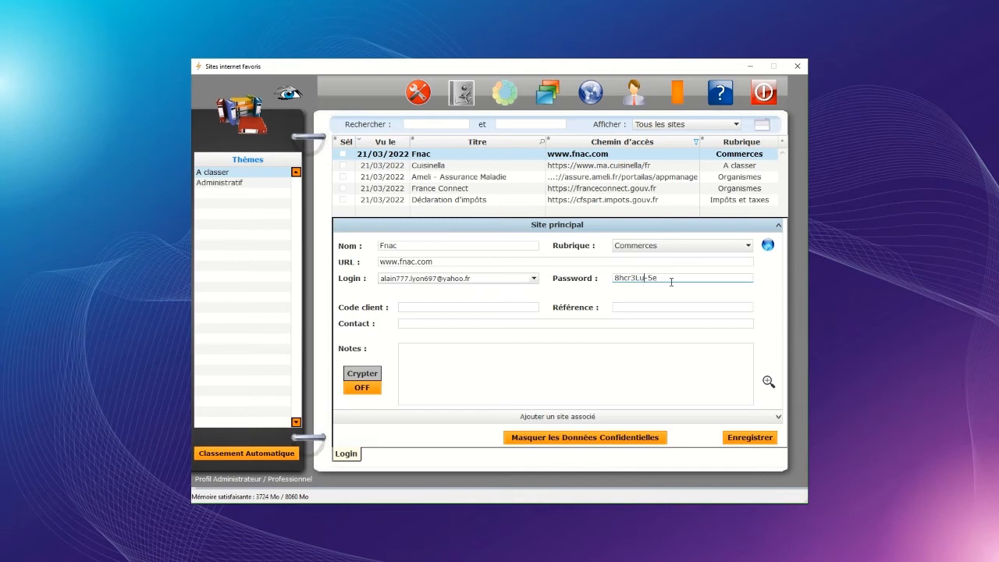
pyautogui.press('BackSpace')
pyautogui.press('BackSpace')
pyautogui.click(654, 278)
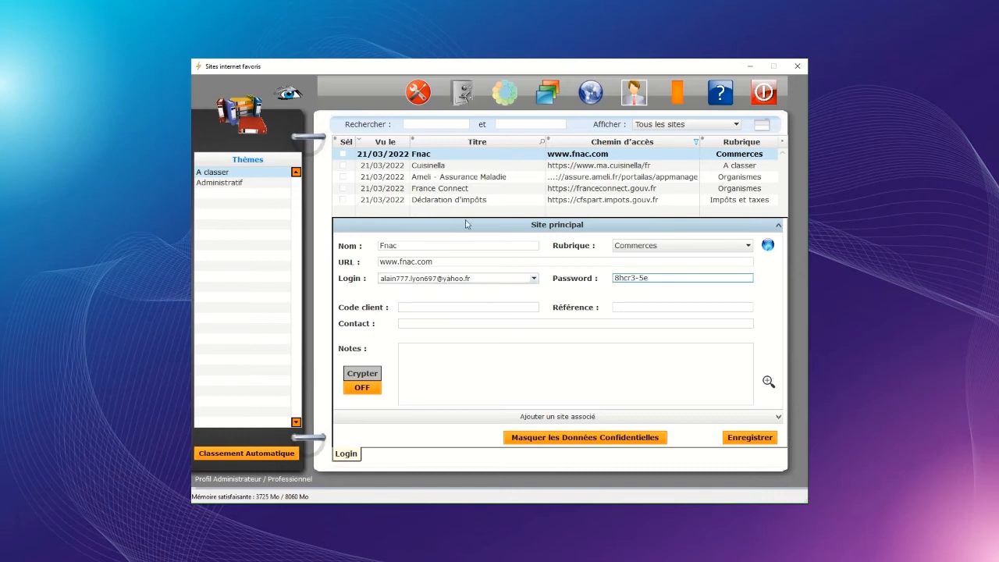
# Step: Apply Utiliser Login par défaut to Fnac, picking the second saved login address
pyautogui.rightClick(640, 279)
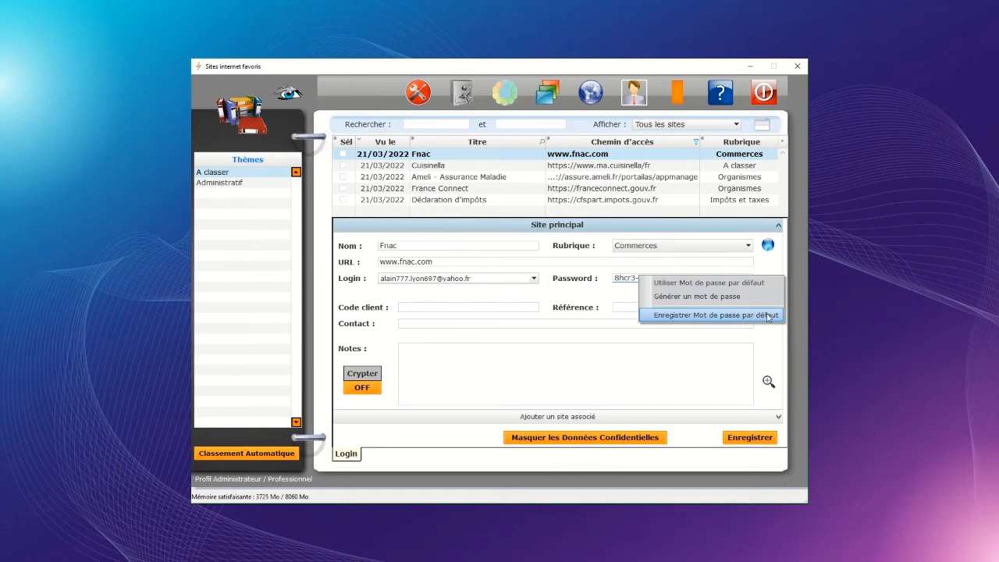
pyautogui.click(628, 284)
pyautogui.click(481, 279)
pyautogui.rightClick(483, 281)
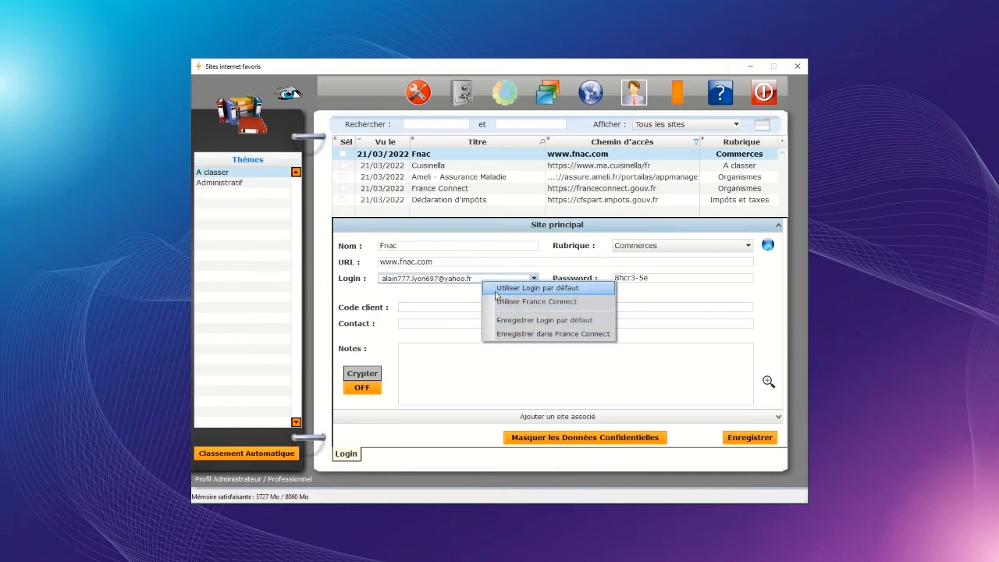
pyautogui.click(573, 294)
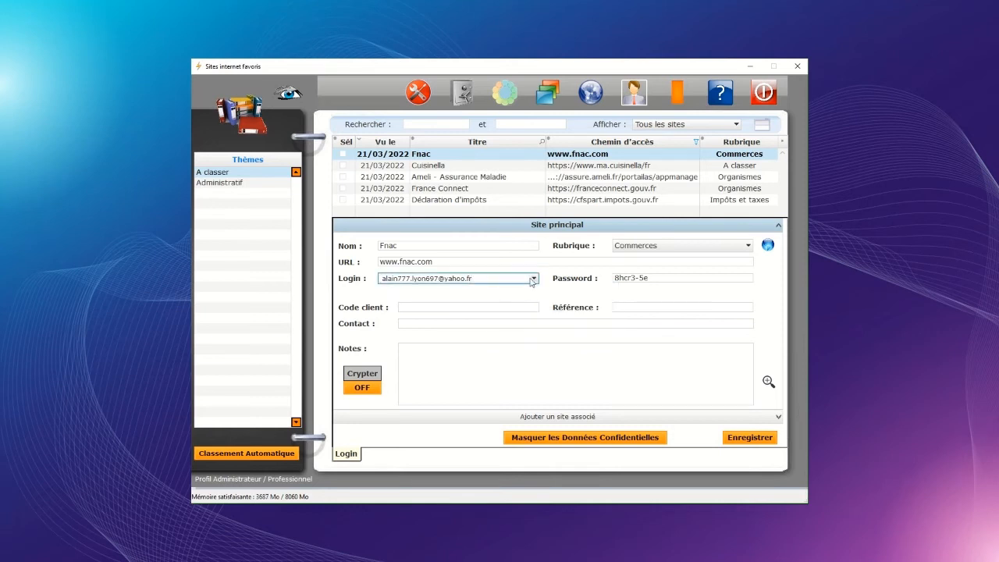
pyautogui.click(434, 298)
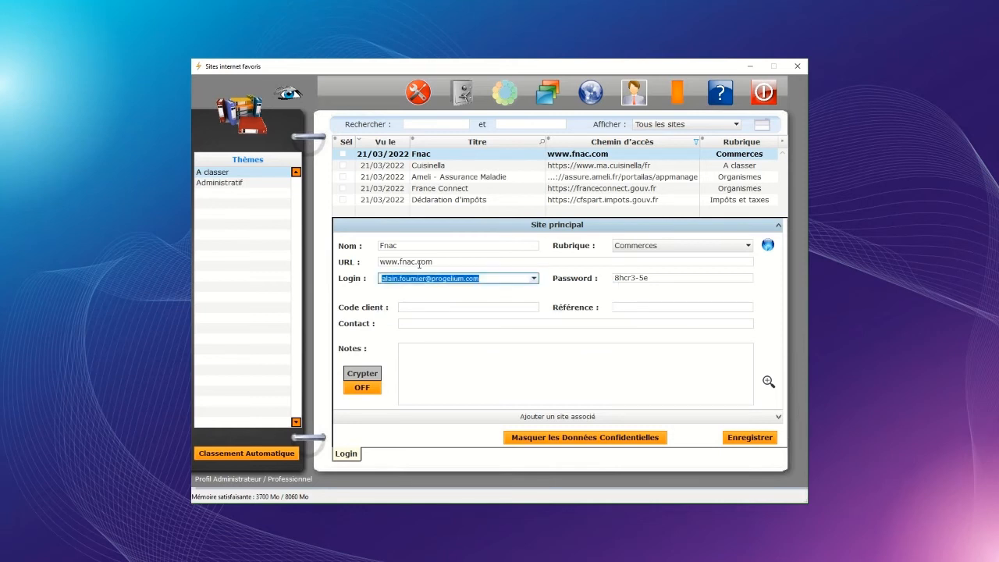
# Step: Revert Fnac to the default login and confirm the save prompt when moving to Cuisinella
pyautogui.click(490, 278)
pyautogui.rightClick(492, 279)
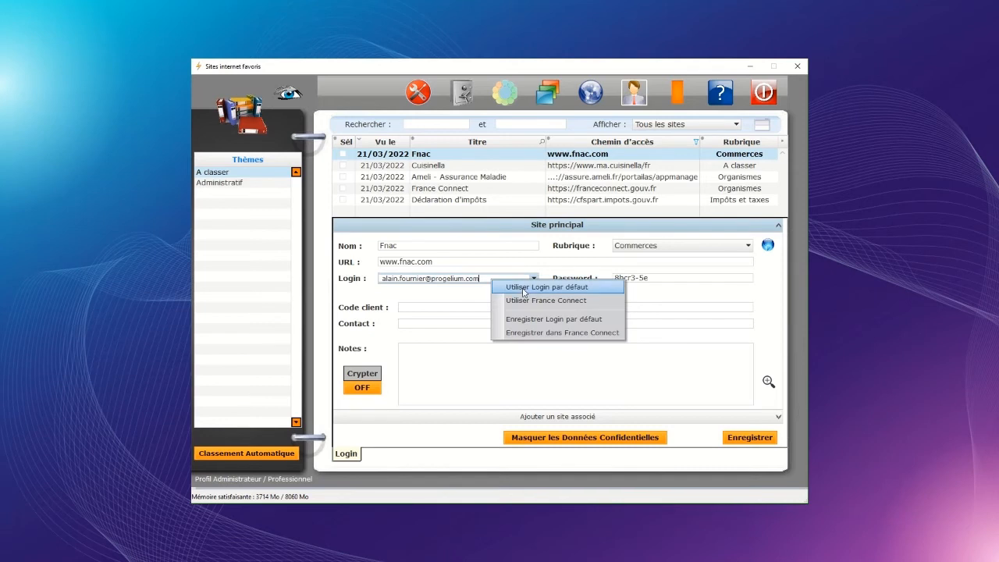
pyautogui.click(552, 293)
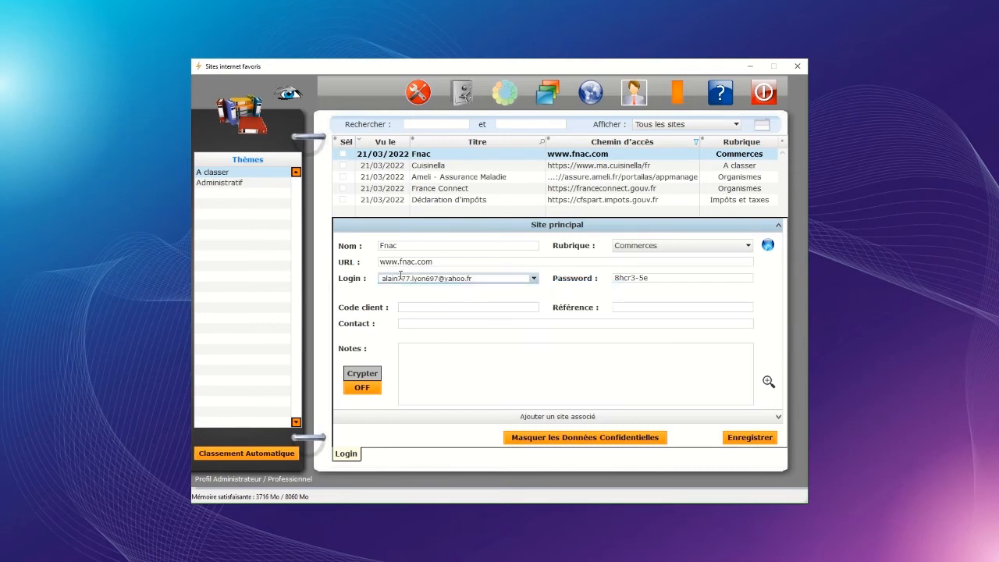
pyautogui.moveTo(491, 277)
pyautogui.mouseDown()
pyautogui.moveTo(381, 279)
pyautogui.moveTo(476, 281)
pyautogui.mouseUp()
pyautogui.rightClick(484, 281)
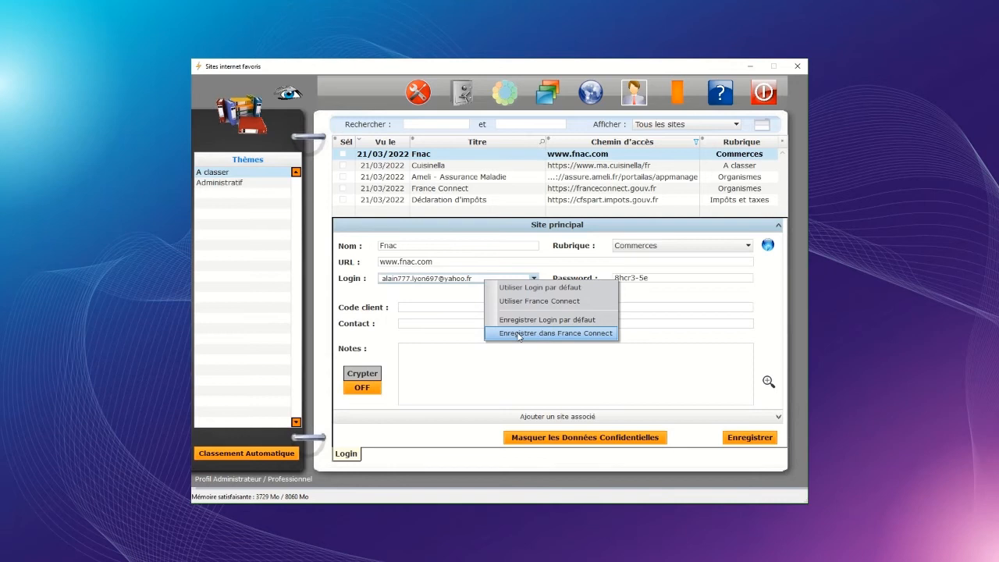
pyautogui.click(430, 167)
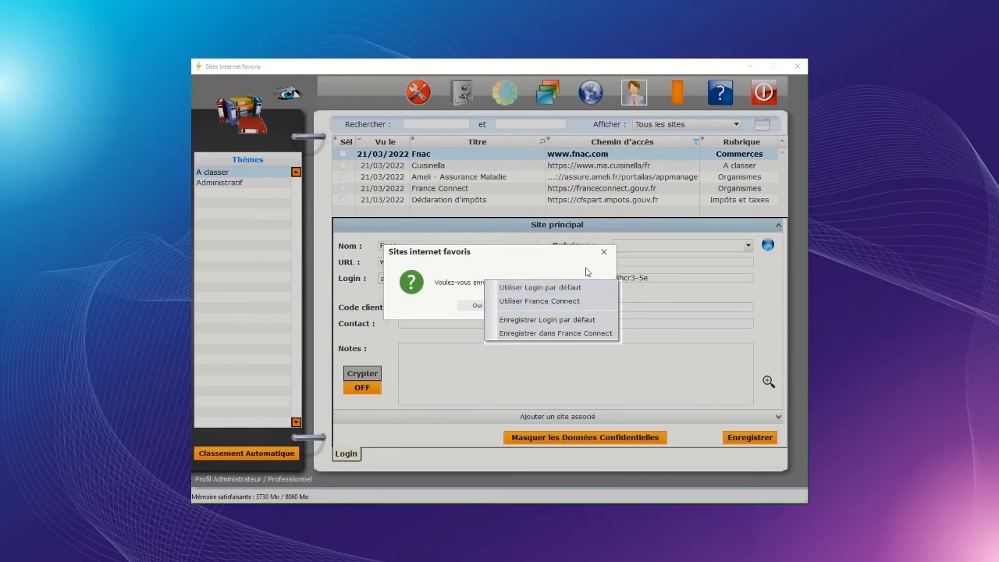
pyautogui.click(603, 252)
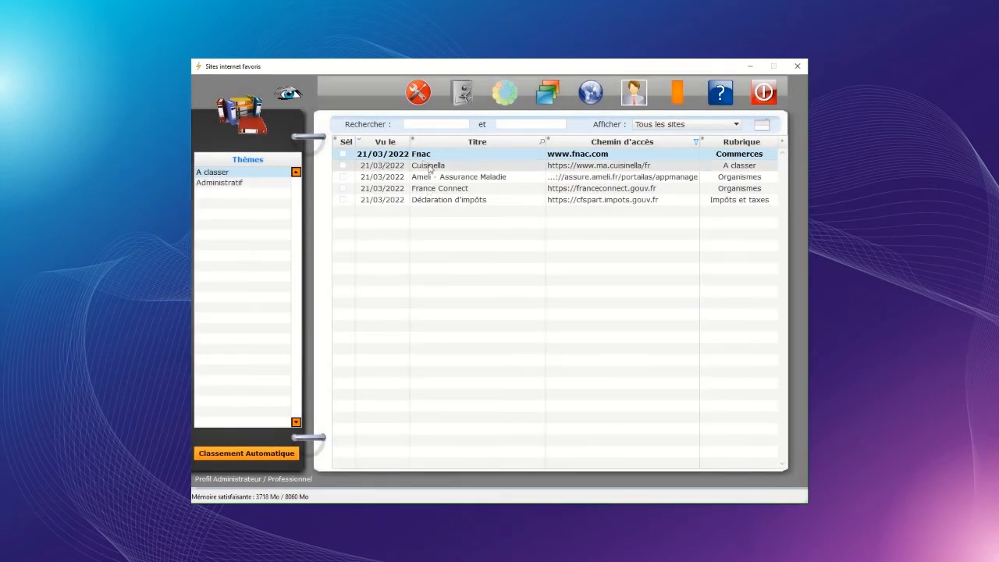
# Step: Cut France Connect's login and password, save the emptied entry, and reopen it
pyautogui.click(435, 193)
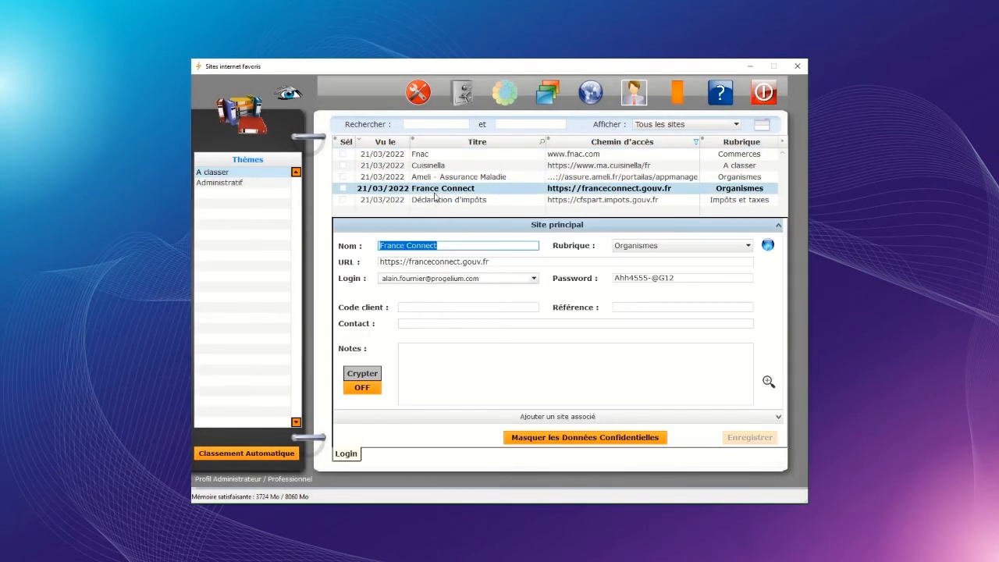
pyautogui.moveTo(485, 280); pyautogui.dragTo(323, 280)
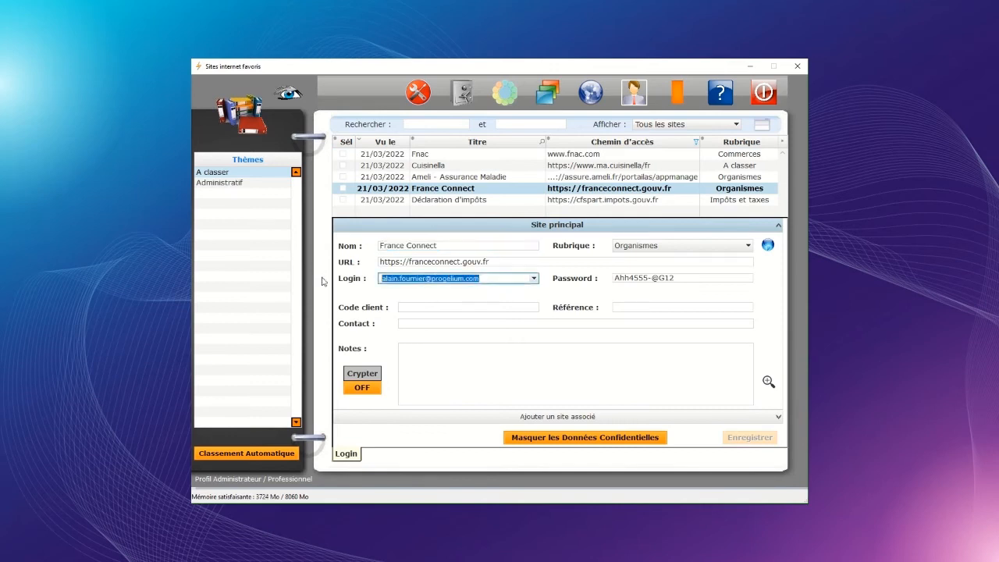
pyautogui.hotkey('ctrl', 'x')
pyautogui.click(616, 278)
pyautogui.moveTo(616, 275); pyautogui.dragTo(796, 299)
pyautogui.hotkey('ctrl', 'x')
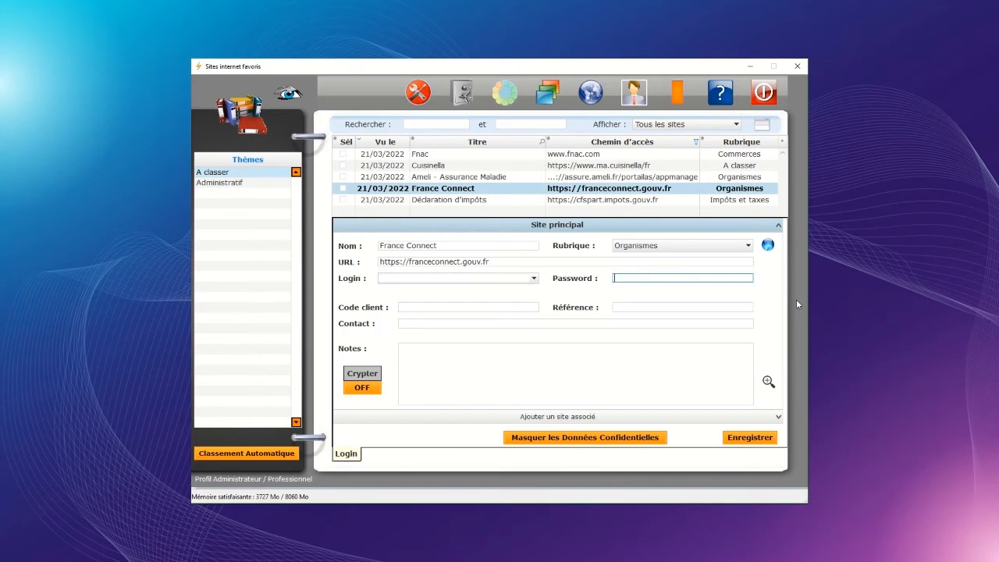
pyautogui.click(748, 437)
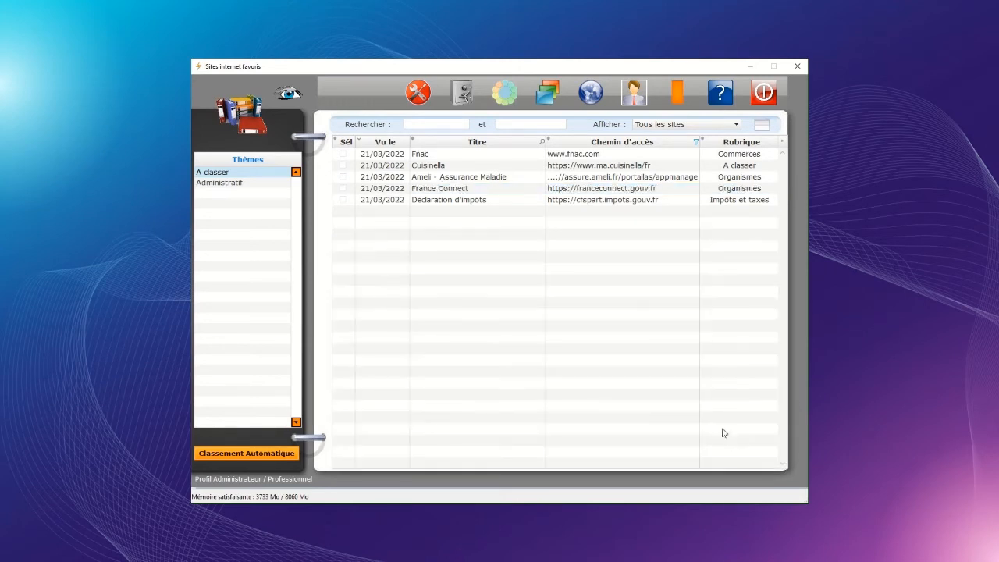
pyautogui.click(431, 189)
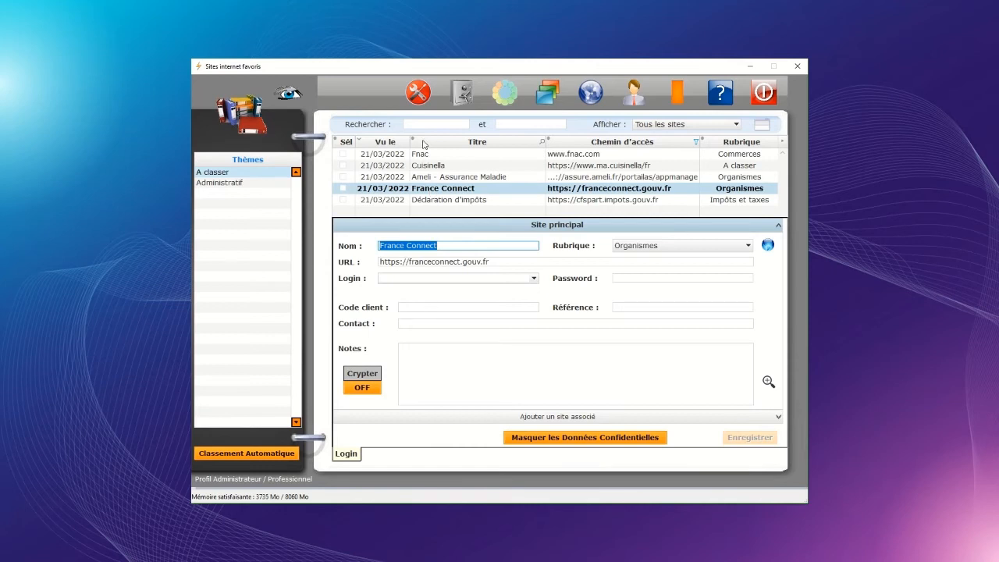
# Step: Save the Déclaration d'impôts login into France Connect, then view the France Connect entry
pyautogui.click(440, 200)
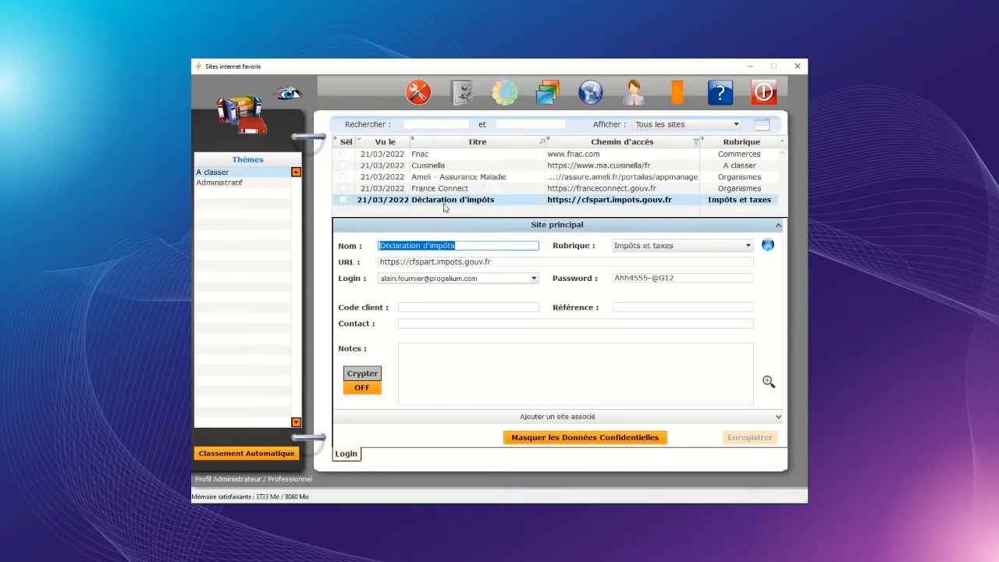
pyautogui.click(490, 278)
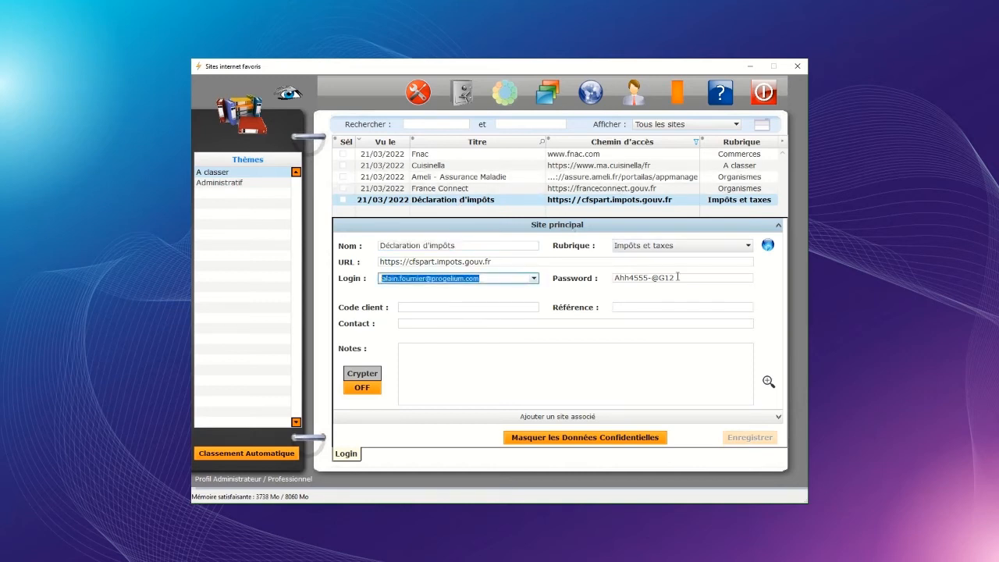
pyautogui.click(596, 279)
pyautogui.click(490, 278)
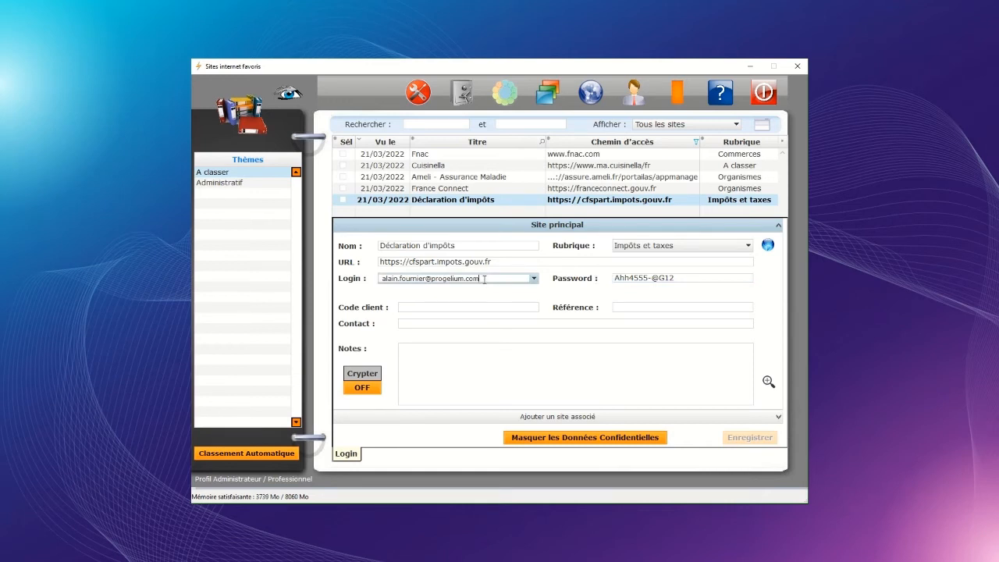
pyautogui.rightClick(484, 279)
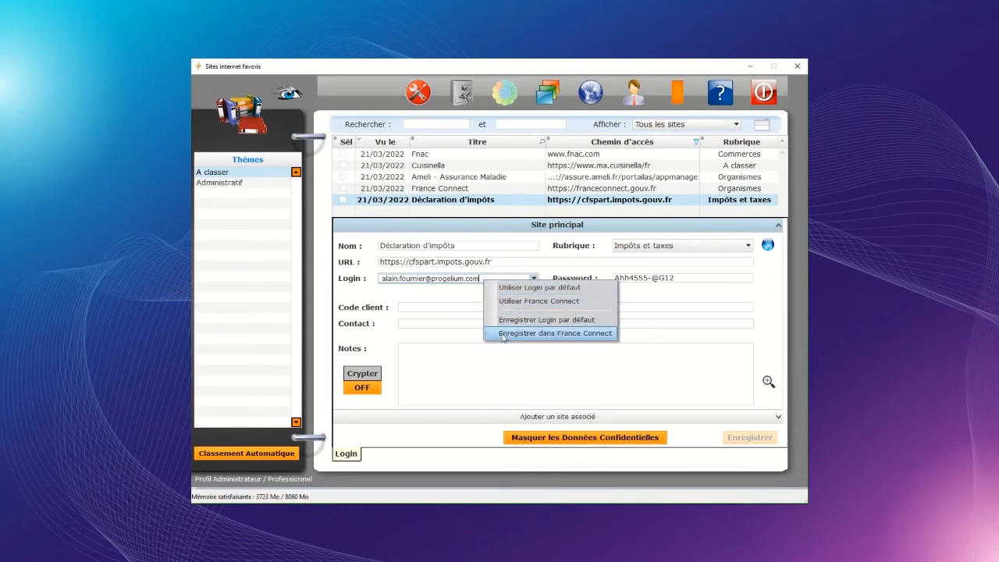
pyautogui.click(603, 333)
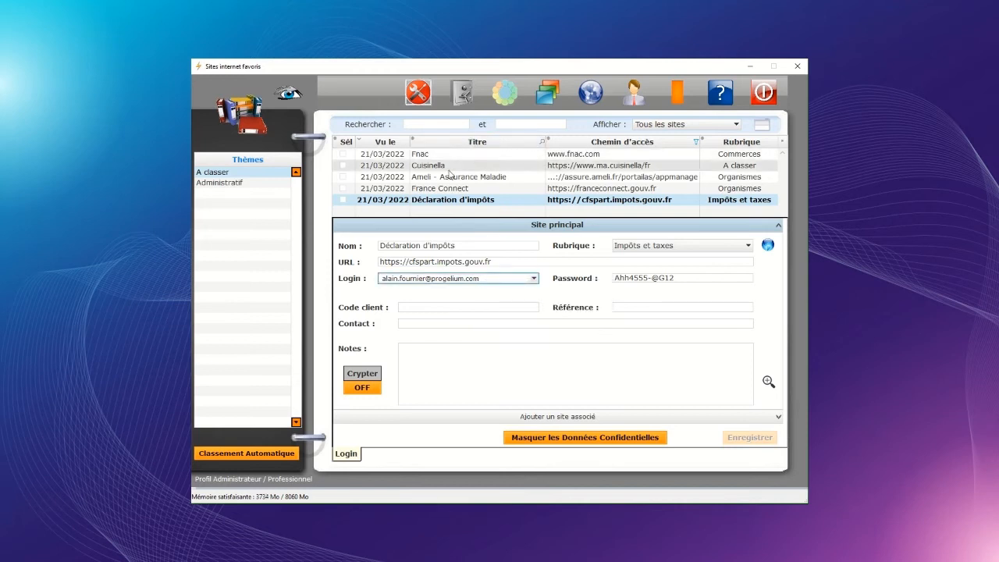
pyautogui.click(445, 192)
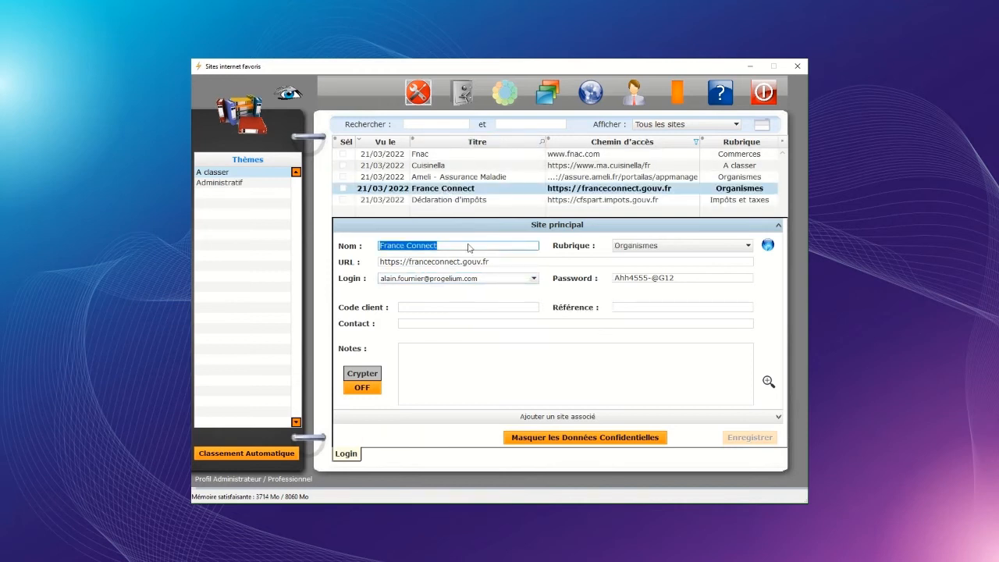
# Step: Inspect France Connect's stored login list and password, then open the Cuisinella entry
pyautogui.click(534, 280)
pyautogui.click(534, 281)
pyautogui.click(679, 280)
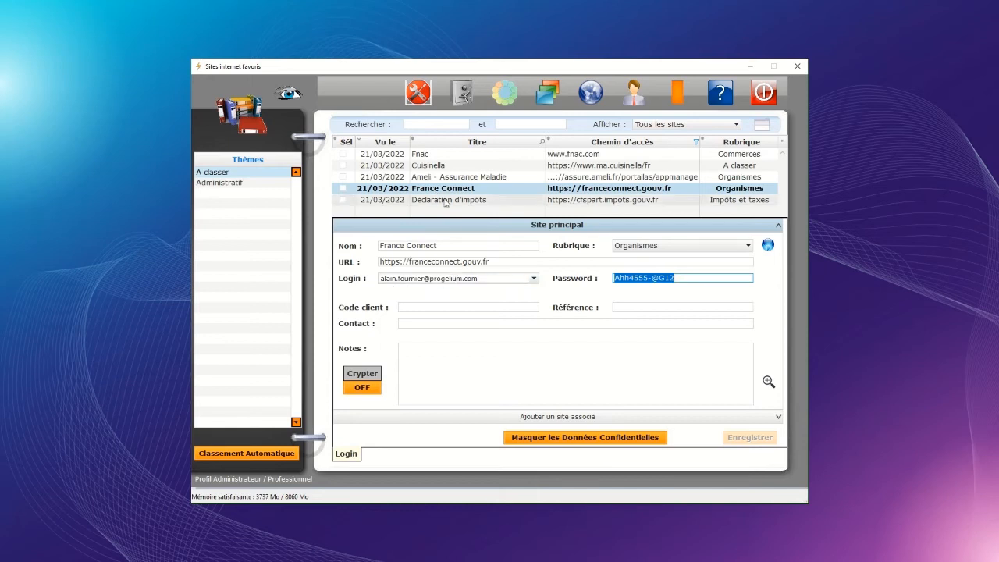
pyautogui.click(441, 167)
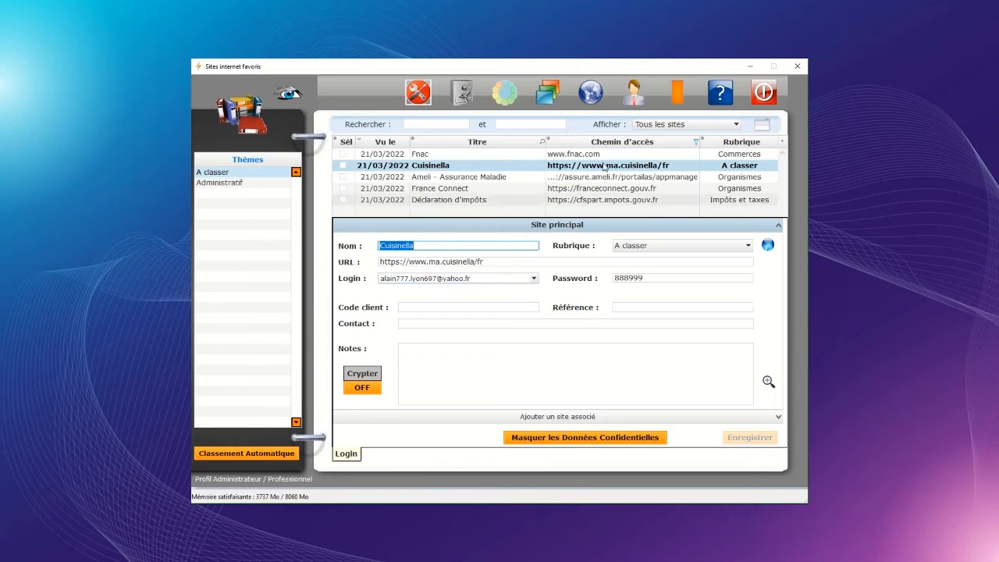
# Step: Filter Afficher to 'Les sites du même Login', view Fnac and Cuisinella, then restore 'Tous les sites'
pyautogui.click(677, 126)
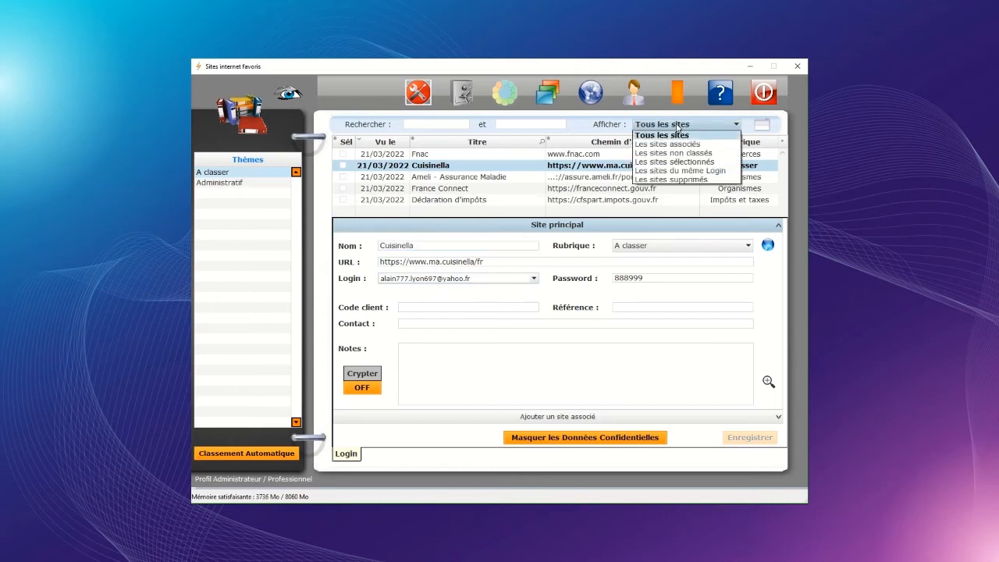
pyautogui.click(726, 172)
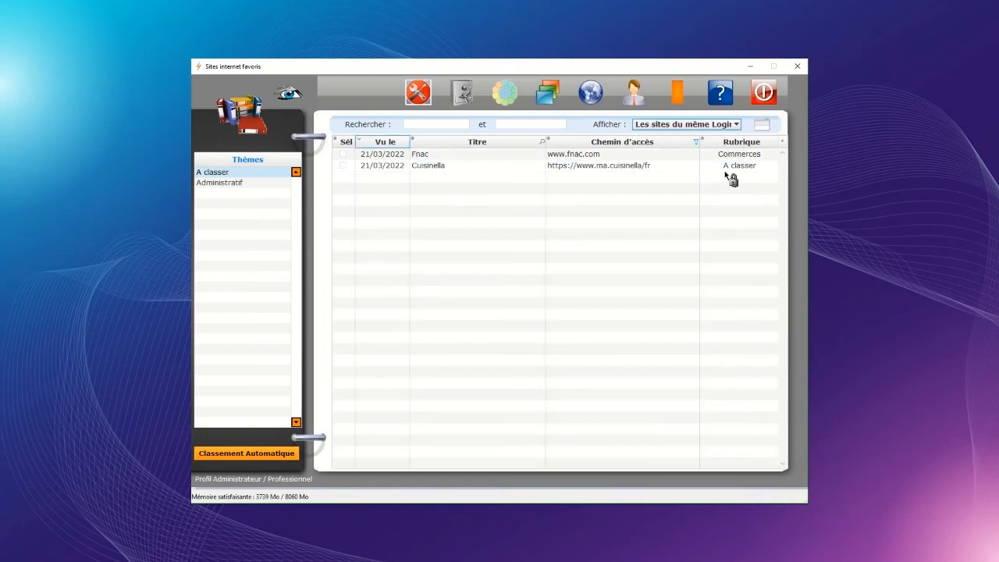
pyautogui.doubleClick(429, 156)
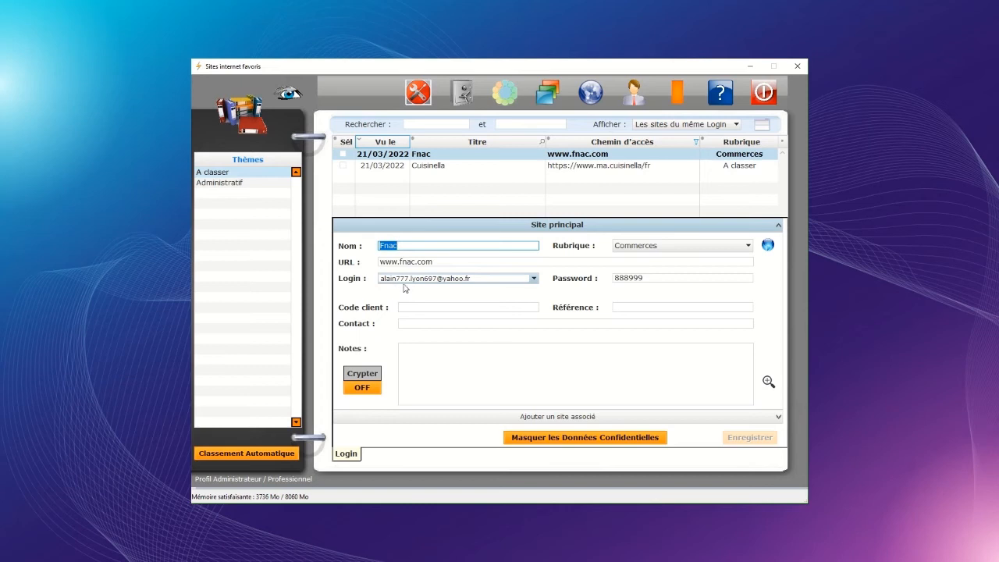
pyautogui.click(451, 169)
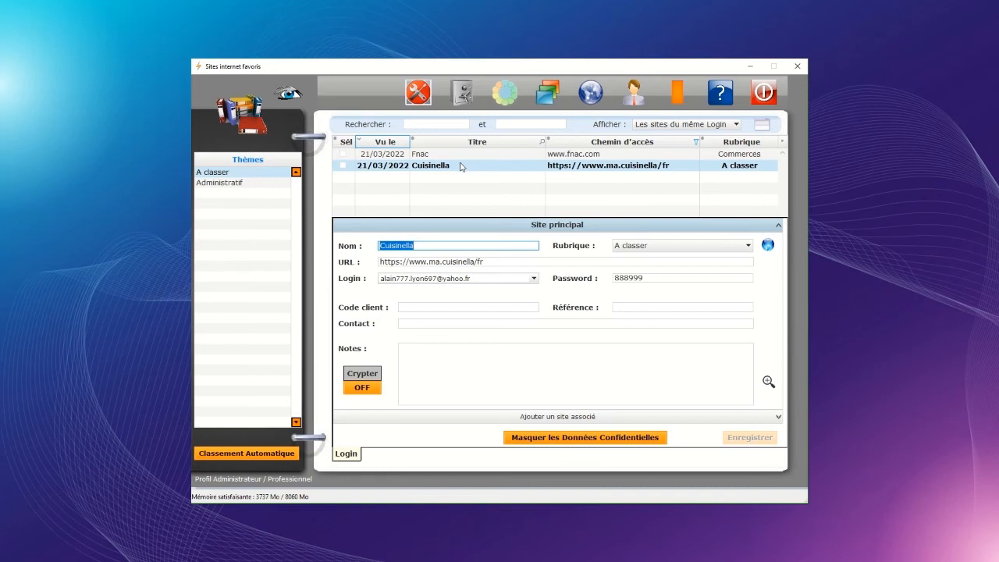
pyautogui.click(735, 125)
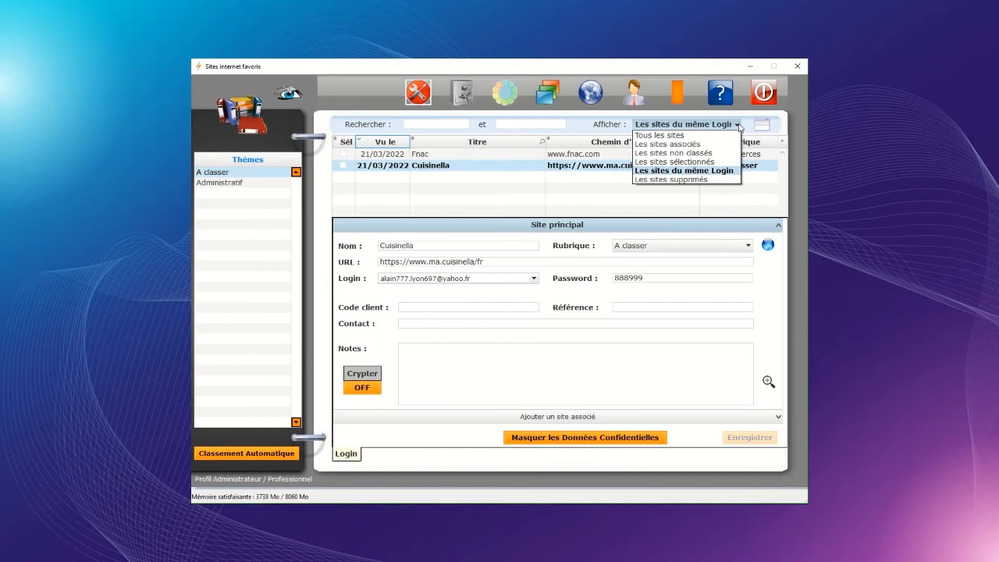
pyautogui.click(658, 137)
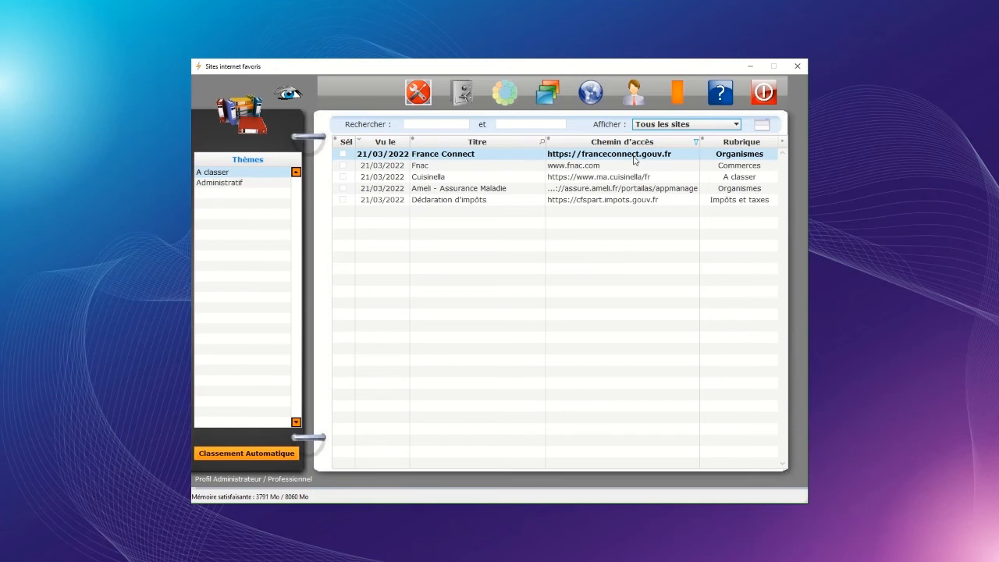
# Step: Keep the Afficher filter on all sites, then return to the Accueil home page
pyautogui.click(734, 124)
pyautogui.click(699, 136)
pyautogui.click(512, 93)
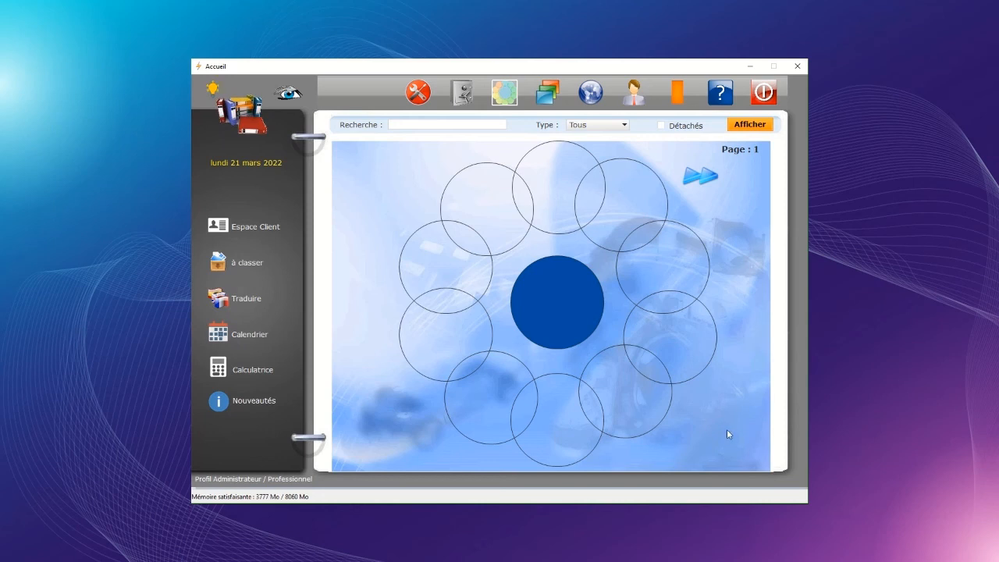
# Step: Enlarge the 'Dimension des fenêtres' setting by one step, save it, and go back to Accueil
pyautogui.click(419, 93)
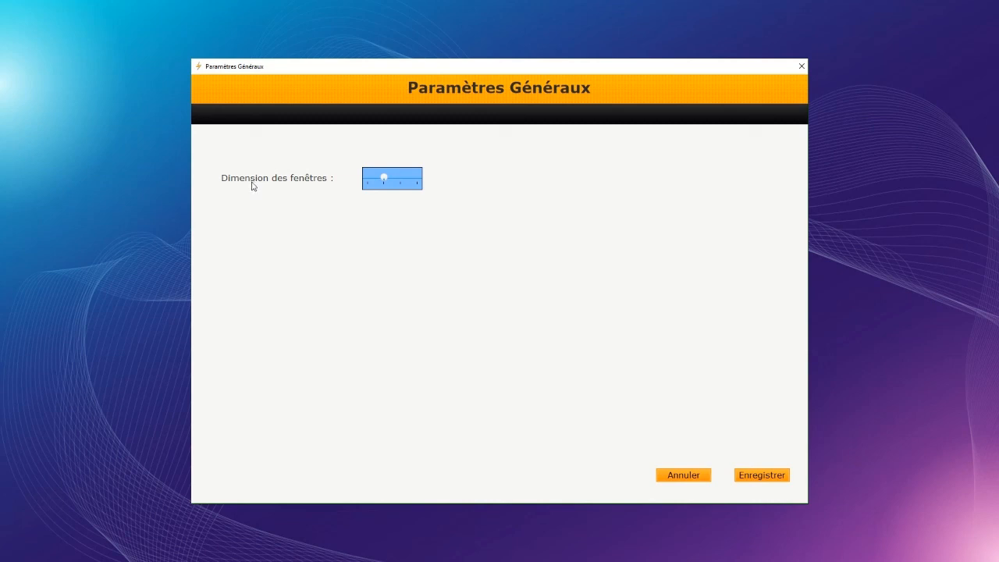
pyautogui.moveTo(386, 179)
pyautogui.mouseDown()
pyautogui.moveTo(401, 179)
pyautogui.moveTo(374, 170)
pyautogui.mouseUp()
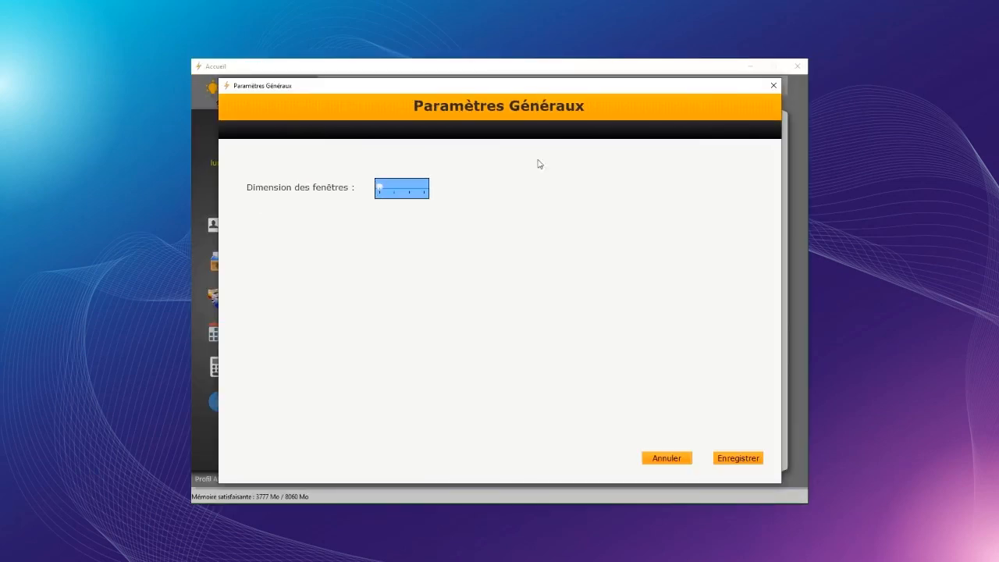
pyautogui.click(735, 461)
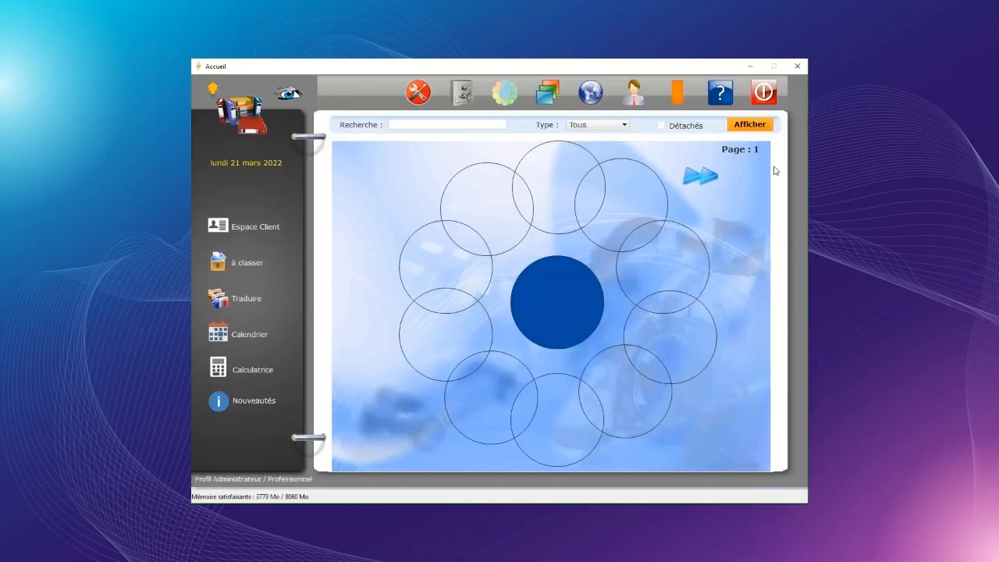
pyautogui.click(593, 92)
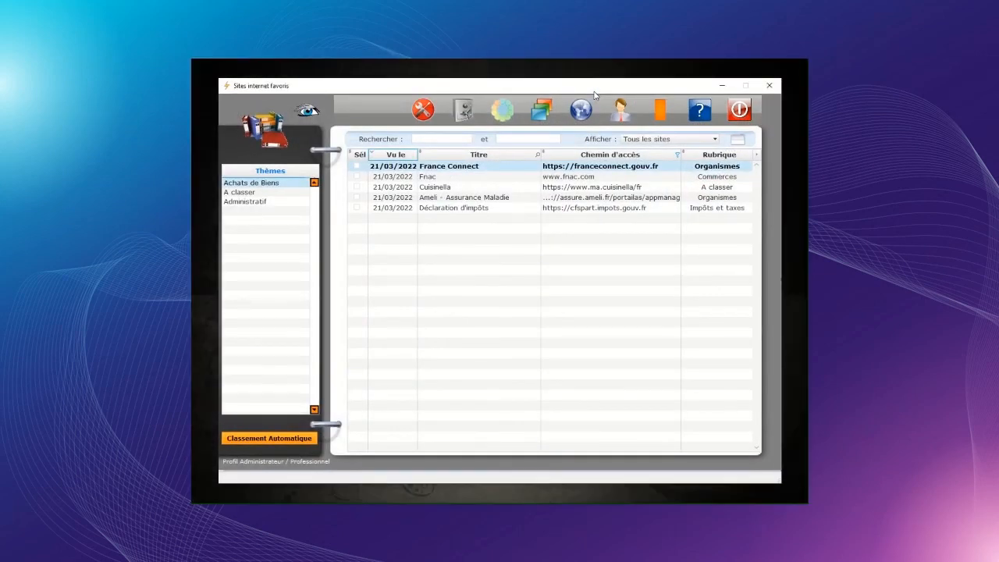
pyautogui.click(500, 115)
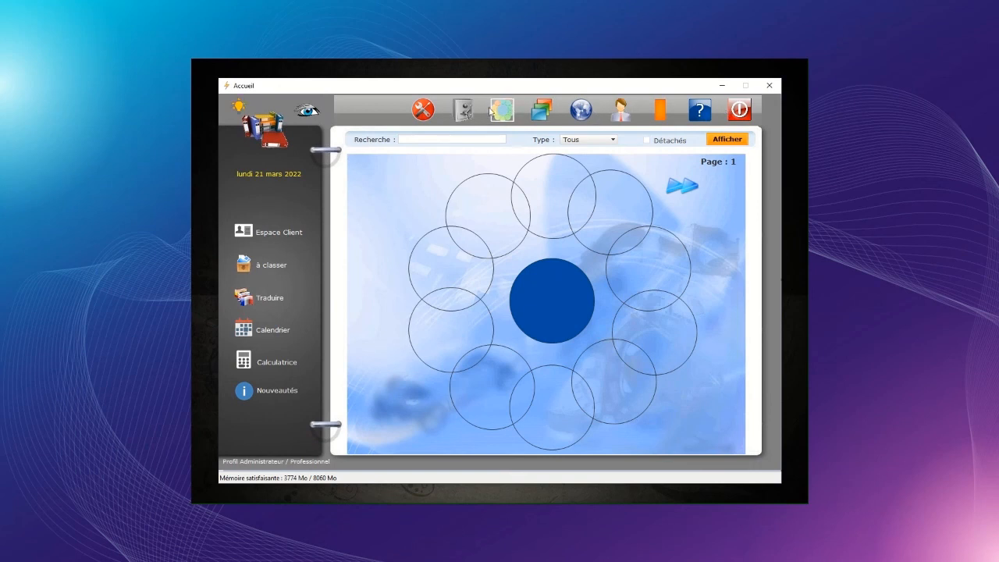
# Step: Set 'Dimension des fenêtres' to the second tick, save, and show the Classeurs libraries page
pyautogui.click(423, 113)
pyautogui.click(394, 193)
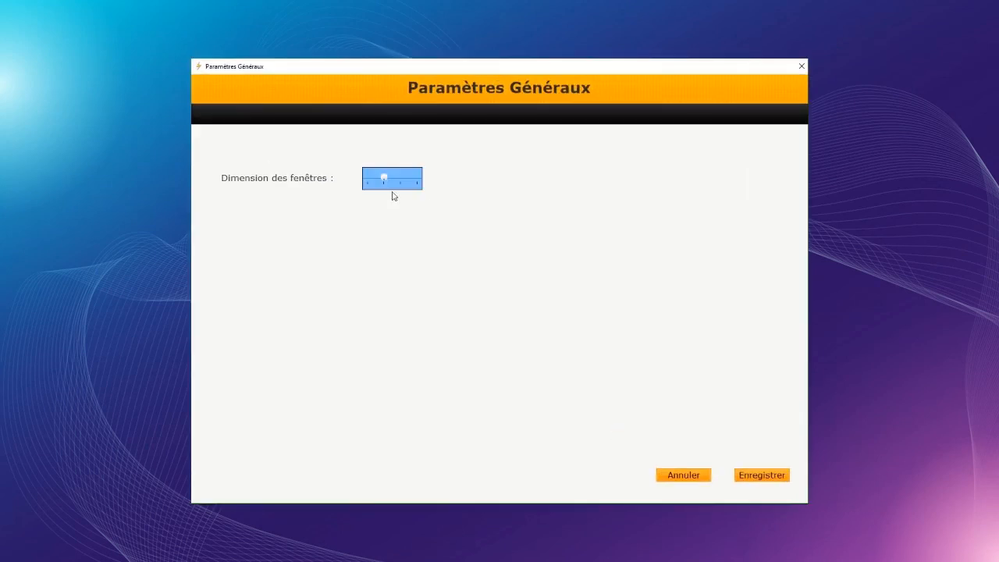
pyautogui.click(779, 477)
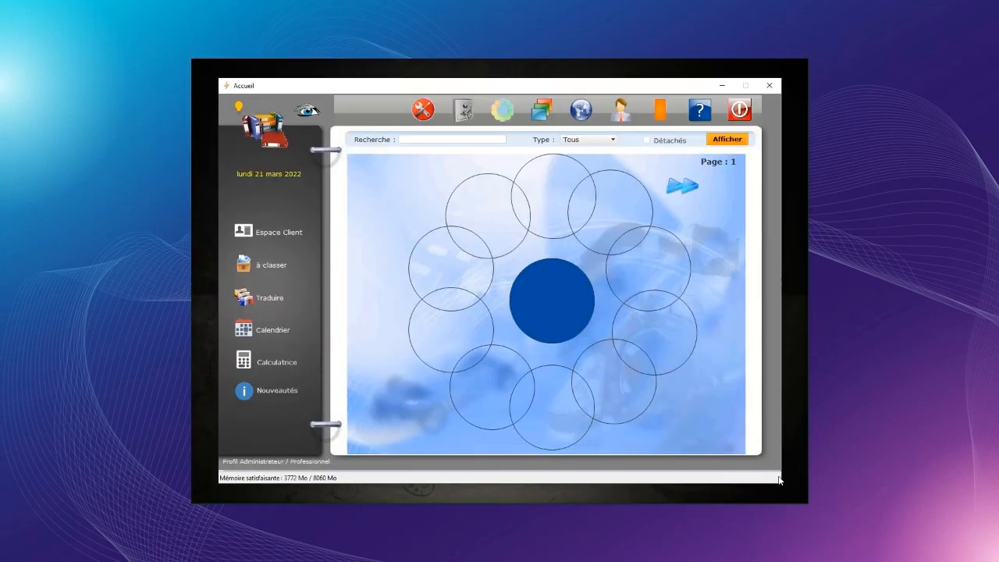
pyautogui.click(544, 114)
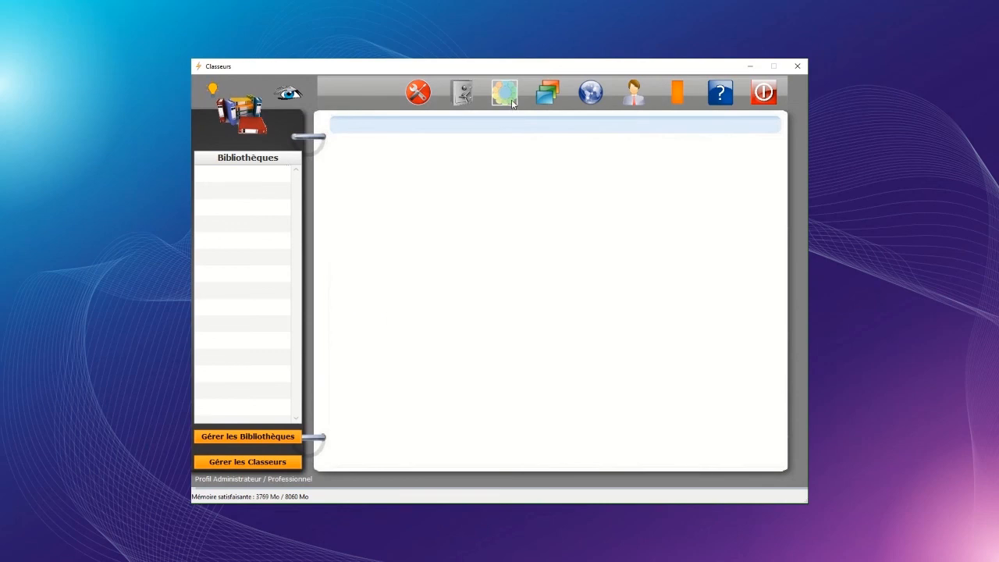
# Step: Go via Accueil back to the five-site favourites list and open the Fnac entry
pyautogui.click(504, 93)
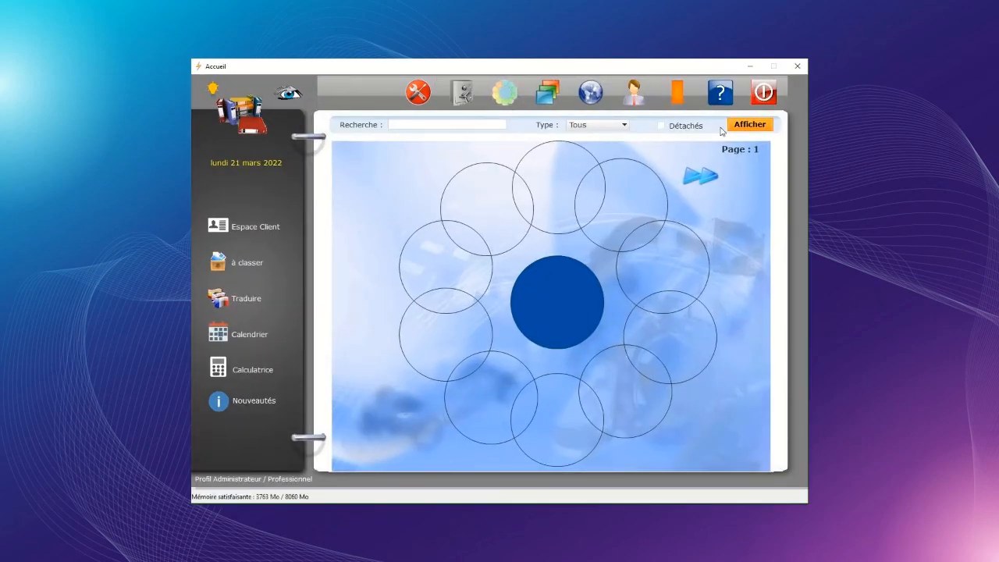
pyautogui.click(591, 93)
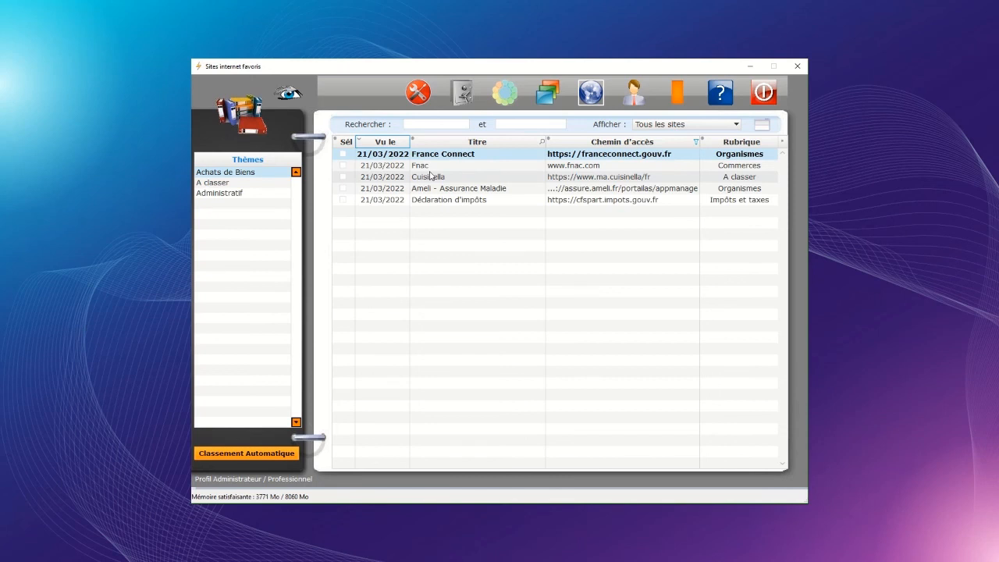
pyautogui.doubleClick(428, 167)
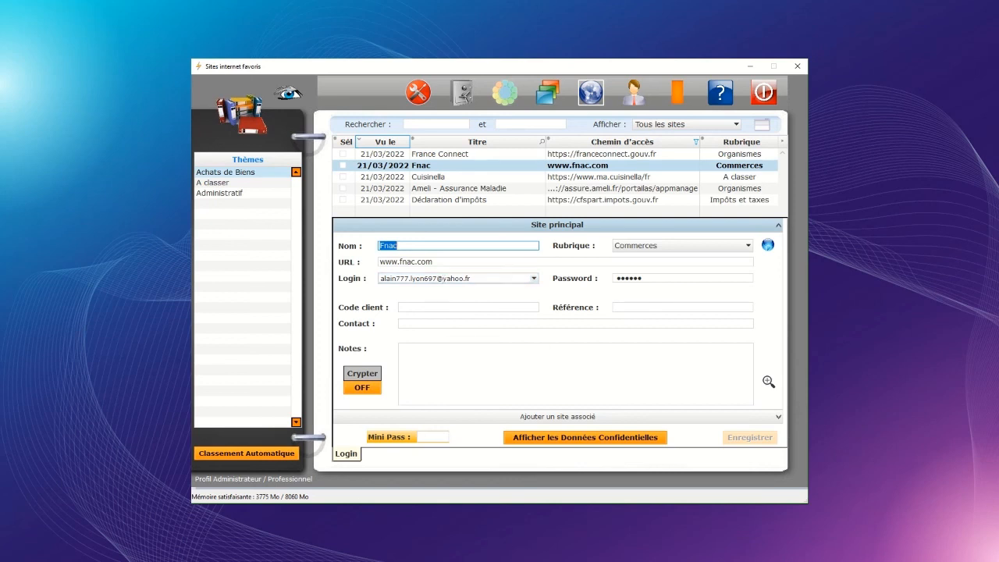
# Step: Keep the Fnac entry's Rubrique as Commerces and start editing its Référence field
pyautogui.click(747, 246)
pyautogui.click(747, 246)
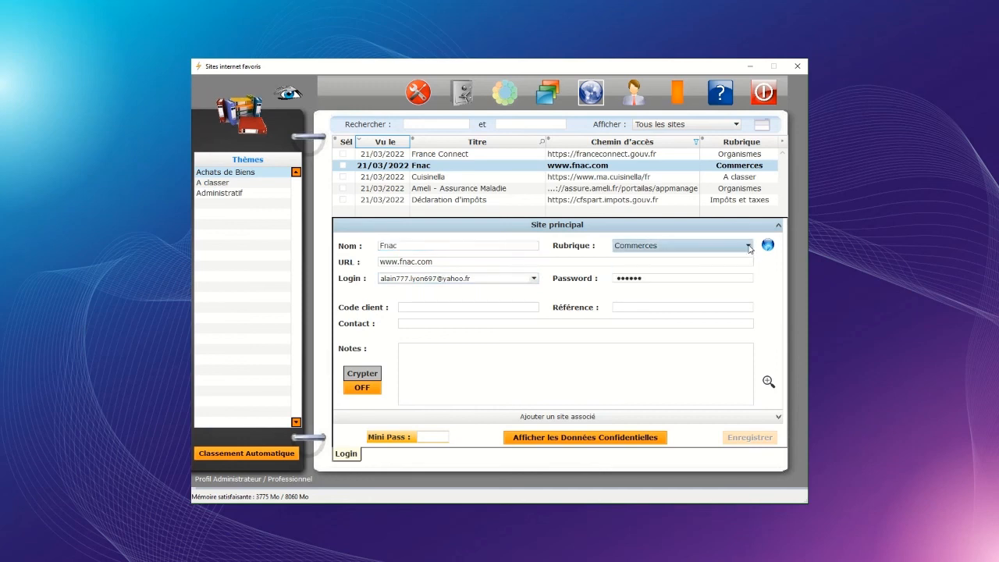
pyautogui.click(623, 308)
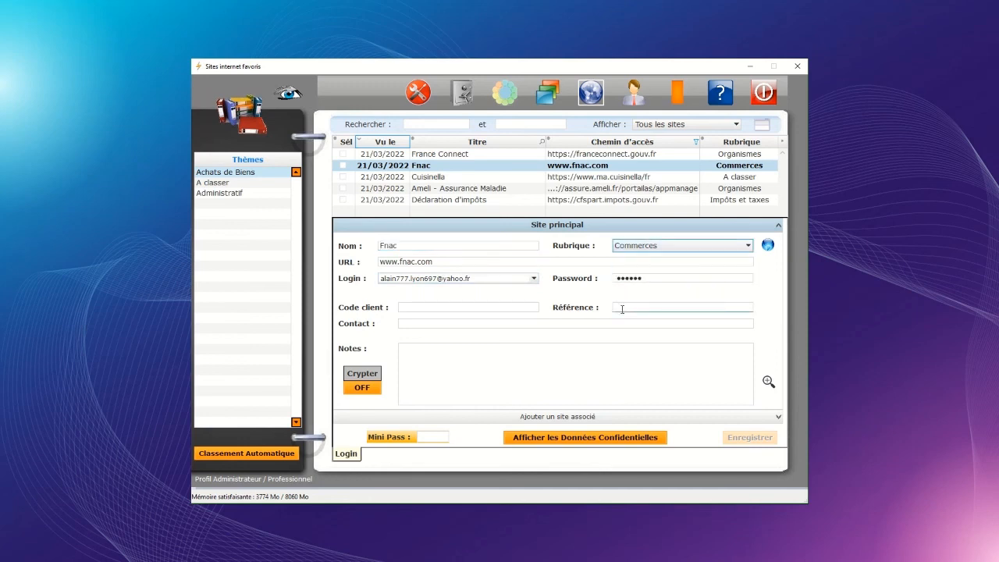